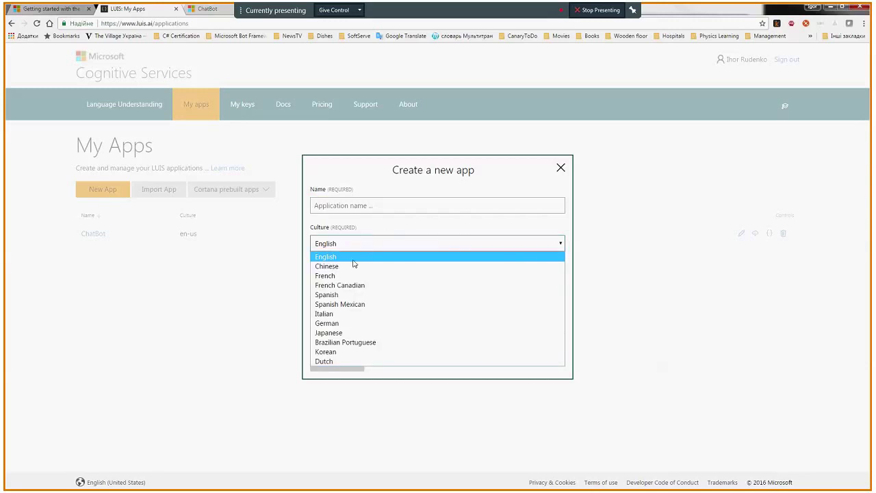
Close the new app form without creating an app, and examine the ChatBot app's dashboard
left_click(354, 258)
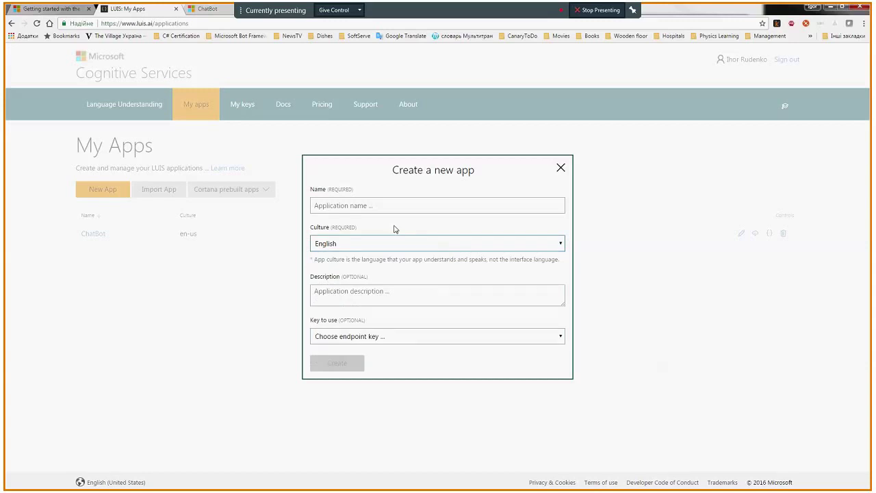
left_click(561, 168)
left_click(96, 236)
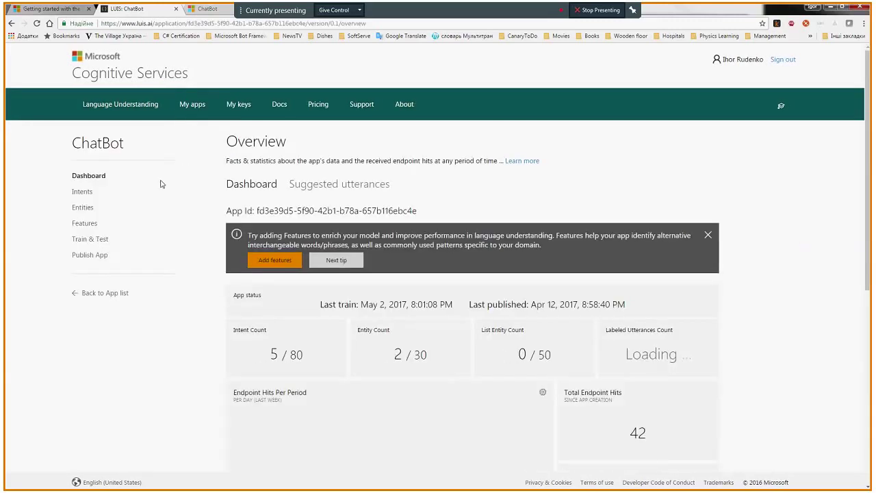
scroll(804, 166, "down", 1)
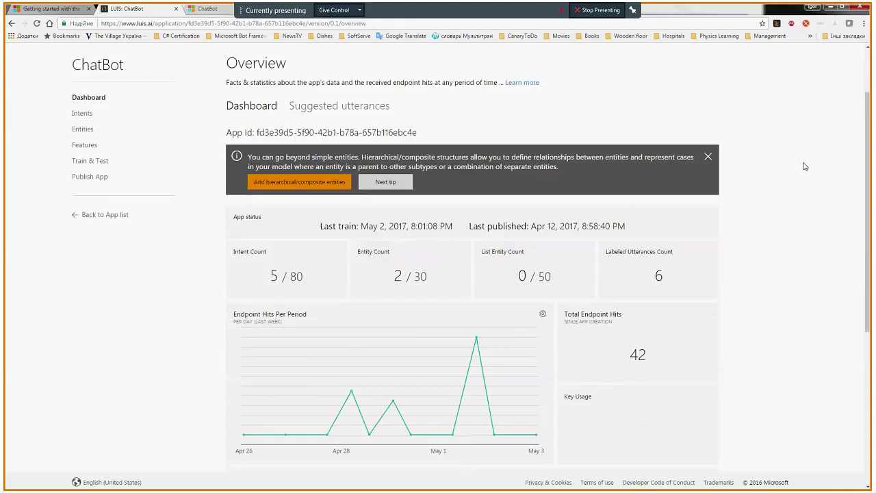
scroll(804, 166, "up", 1)
scroll(805, 166, "up", 1)
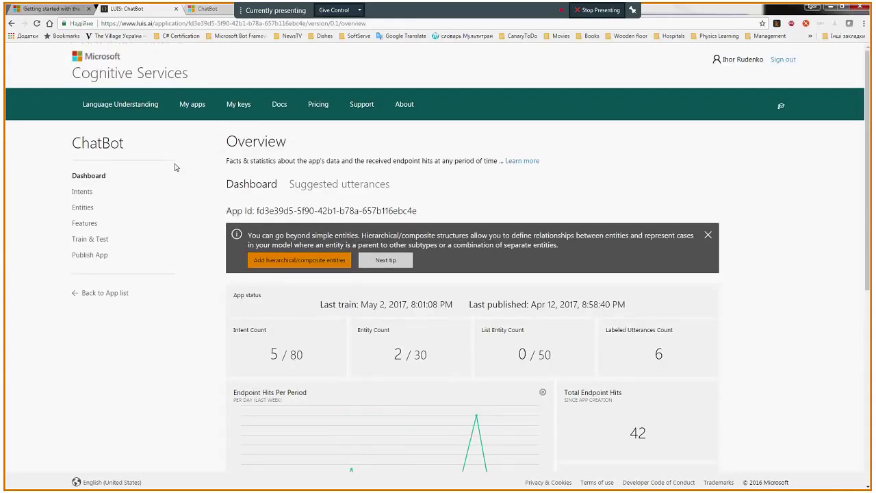
Examine the utterances of the Greeting intent and return to the intents list
left_click(87, 195)
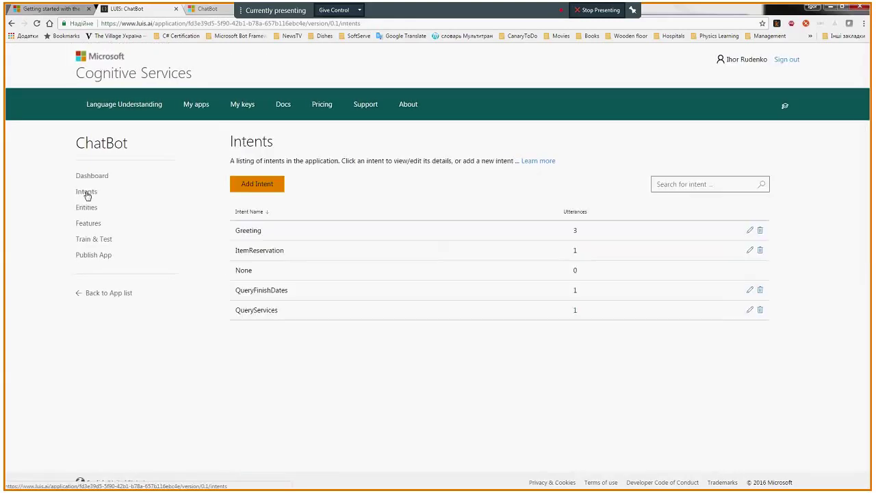
left_click(248, 231)
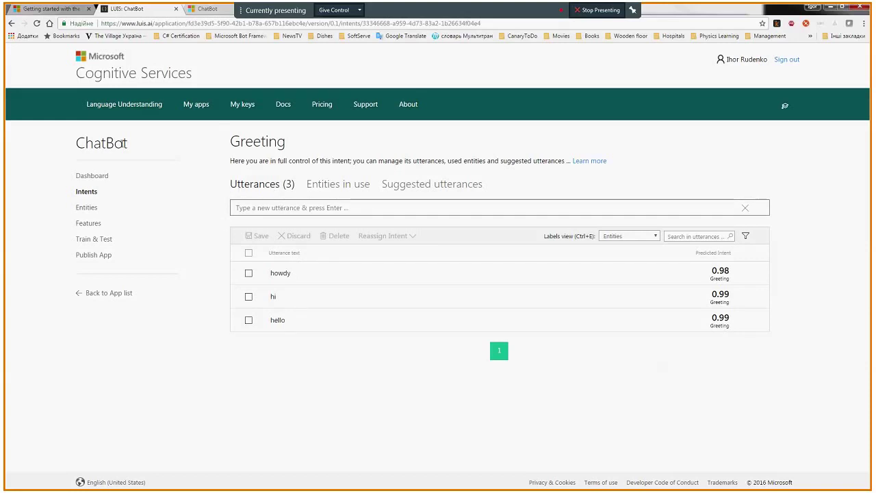
left_click(10, 23)
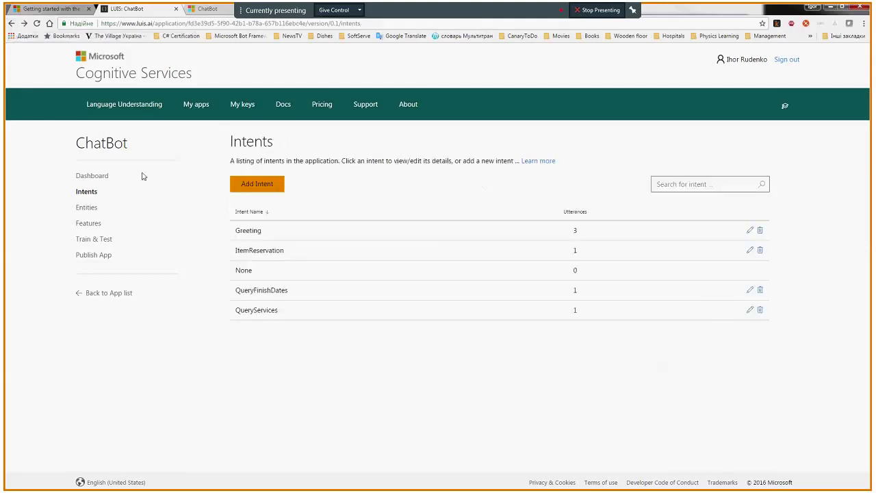
Examine the ItemReservation intent's utterances and entities in use, and the None intent's utterances
left_click(259, 250)
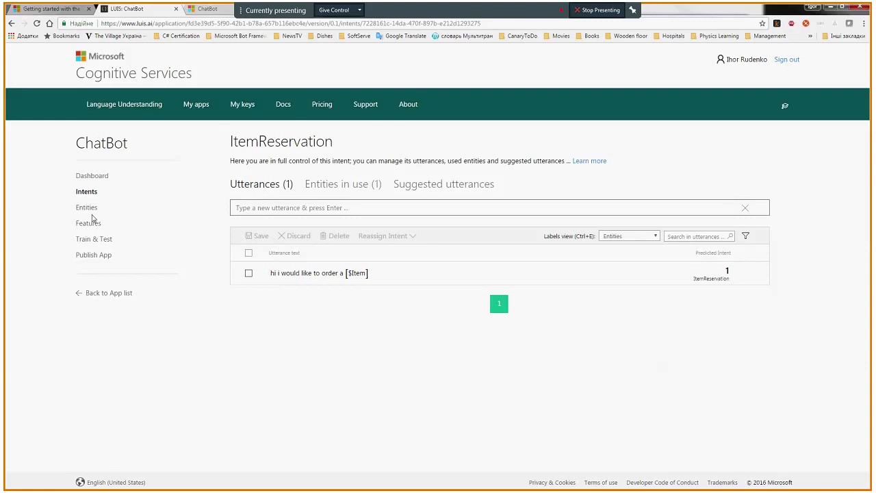
left_click(327, 191)
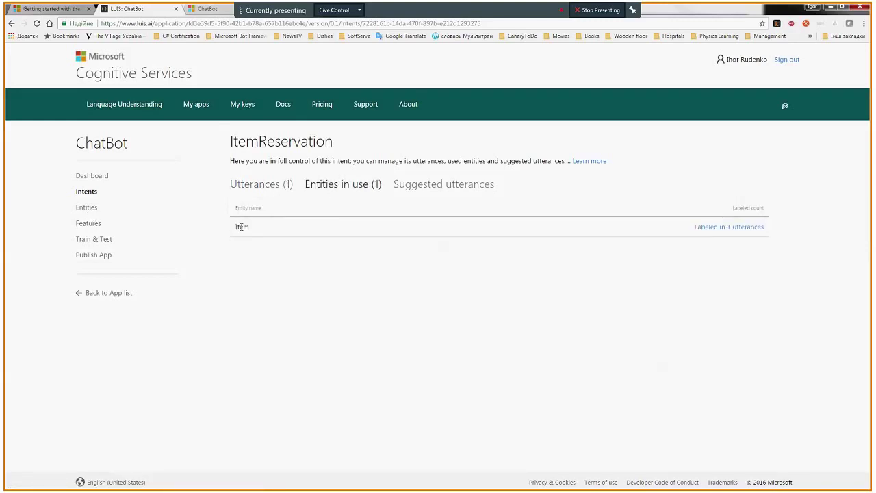
left_click(87, 194)
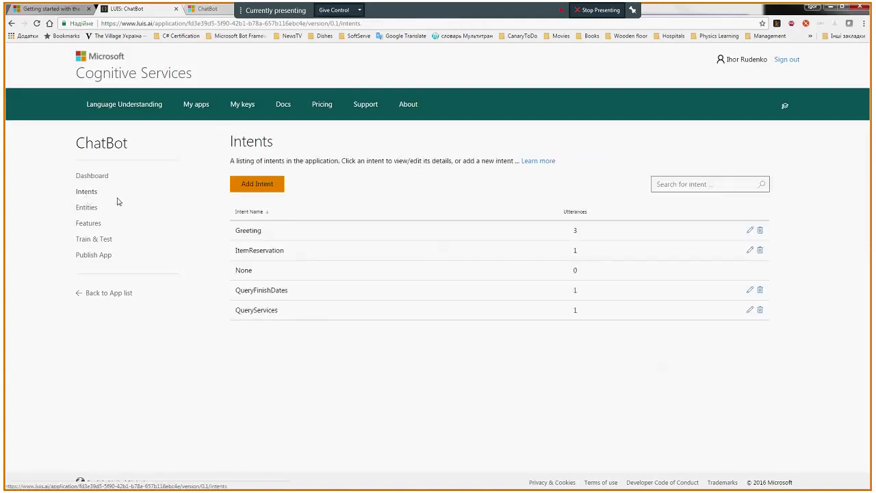
left_click(253, 274)
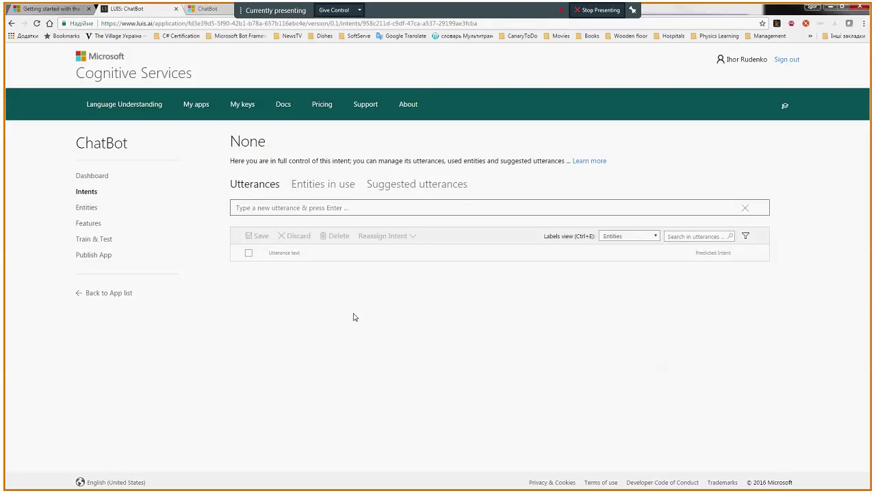
left_click(84, 195)
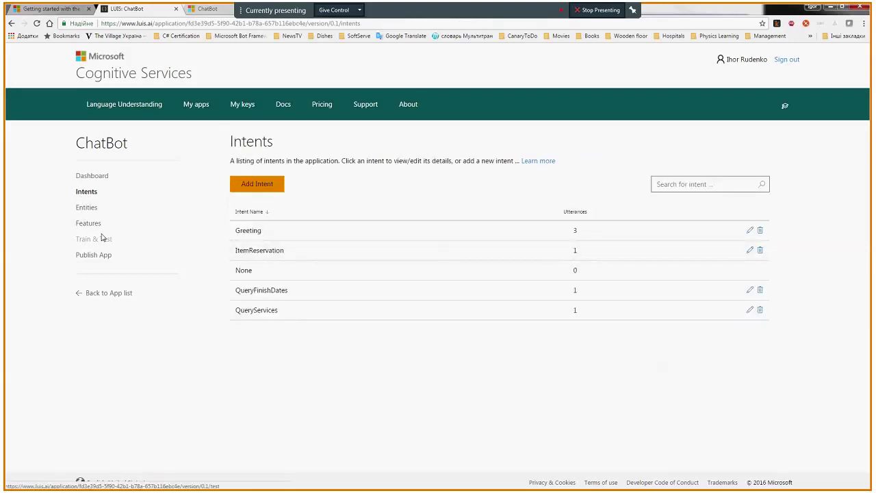
View the Item entity's definition in the entities list and close it without changes
left_click(87, 207)
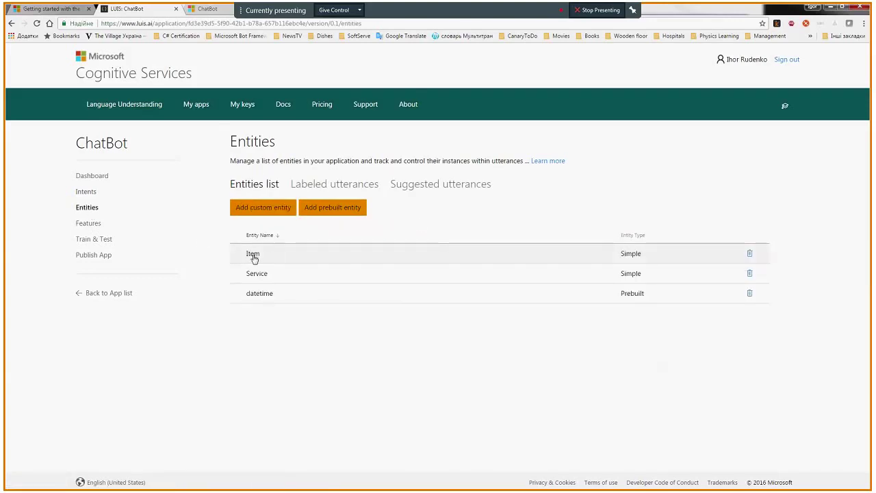
left_click(253, 254)
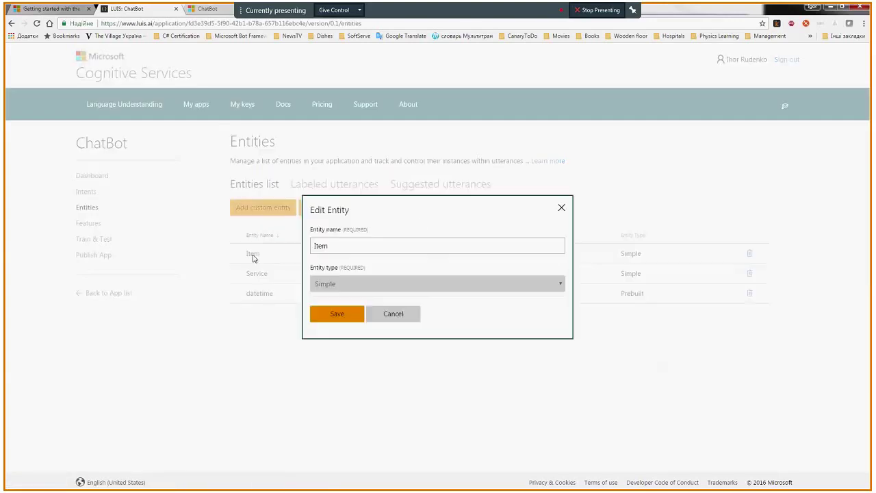
left_click(561, 210)
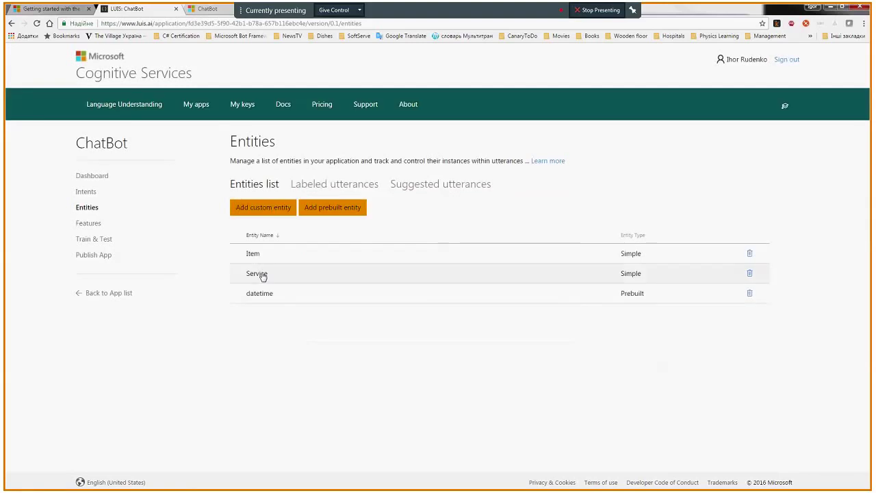
Test the utterance "howdy" in interactive testing and highlight its top scoring intent
left_click(95, 239)
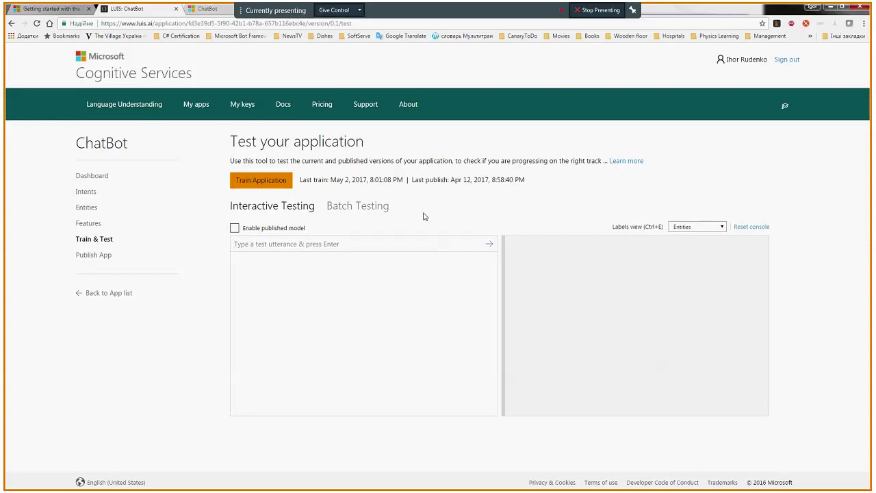
type("howdy")
key("Return")
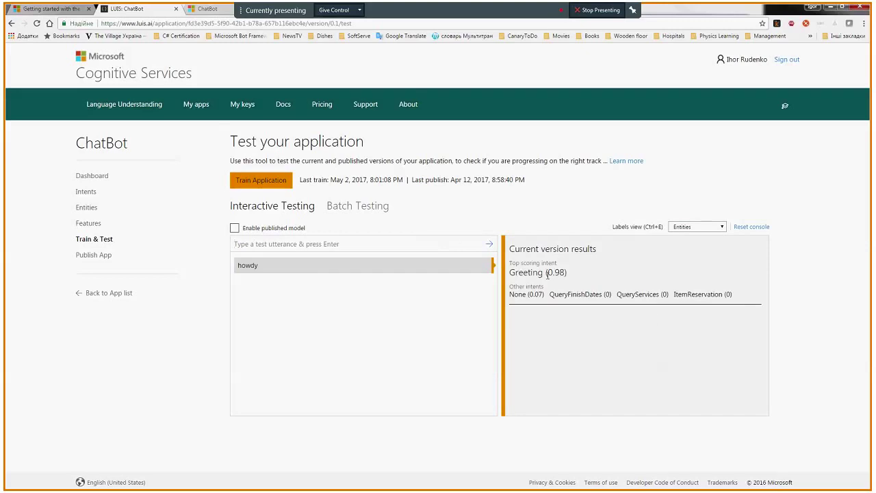
double_click(519, 274)
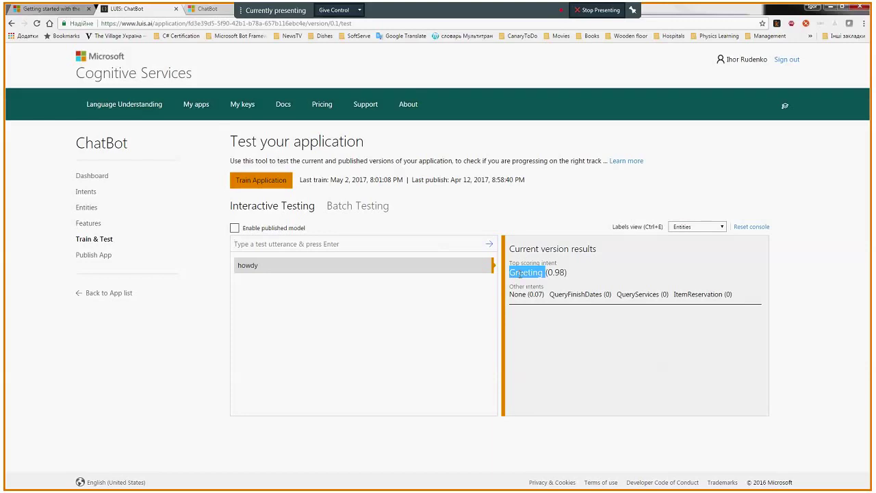
Test the utterance "how are you doing" against the current model version
left_click(271, 245)
type("how ar")
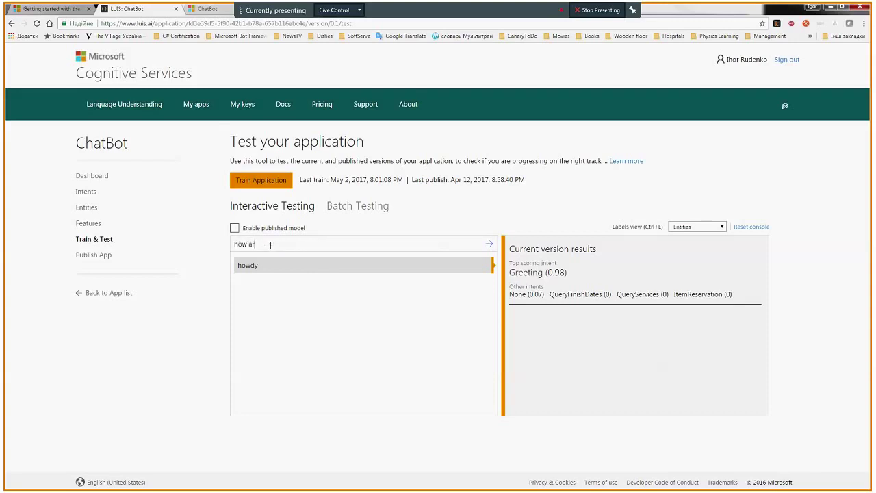
type("e you doing")
key("Return")
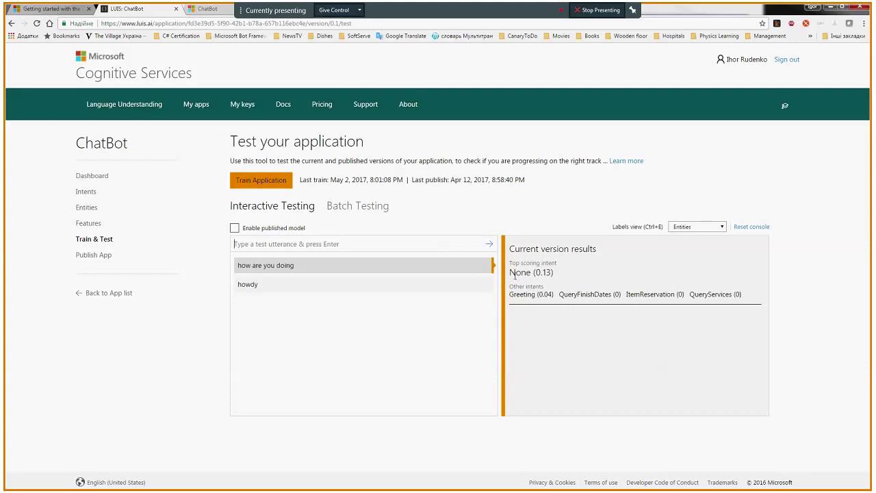
Examine the app's publishing page, including the endpoint key, slot and endpoint URL settings
left_click(102, 255)
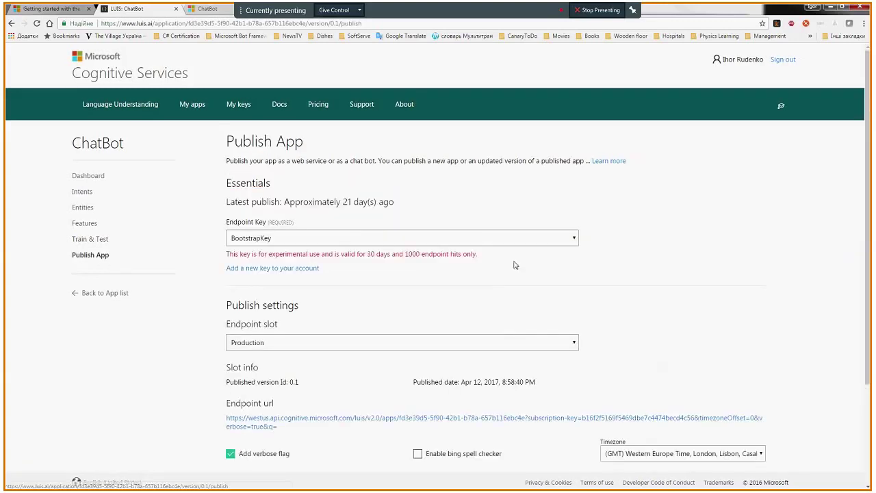
scroll(755, 255, "down", 3)
scroll(755, 255, "up", 2)
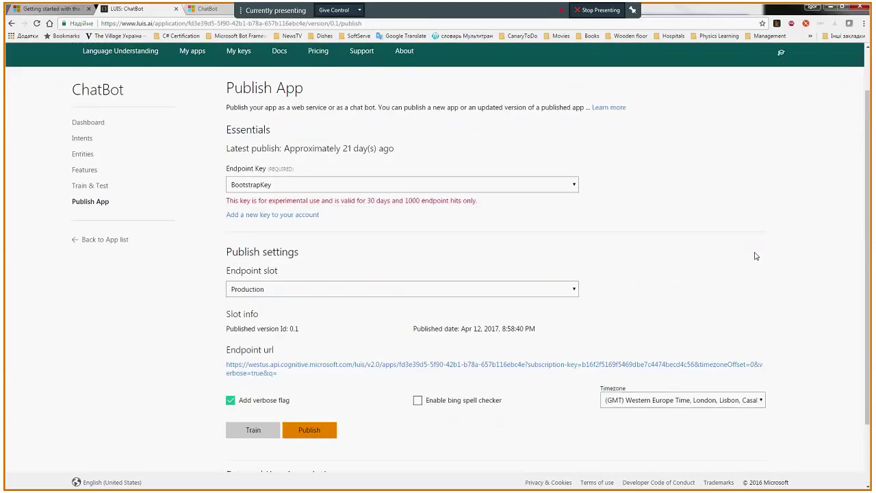
scroll(755, 256, "up", 1)
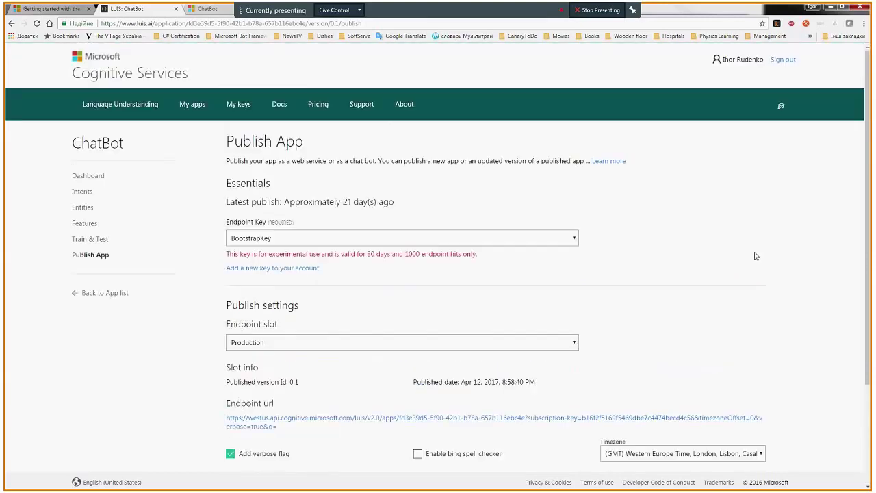
Display the suggested utterances of the None intent
left_click(81, 177)
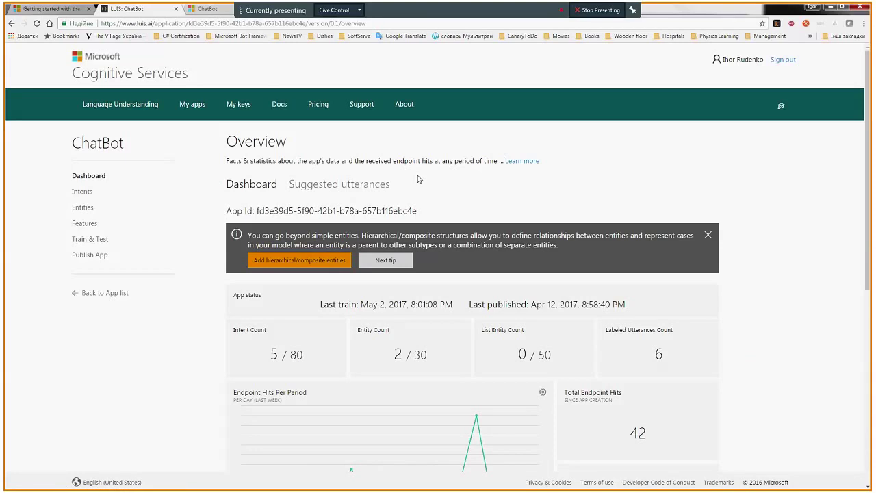
left_click(80, 195)
left_click(251, 271)
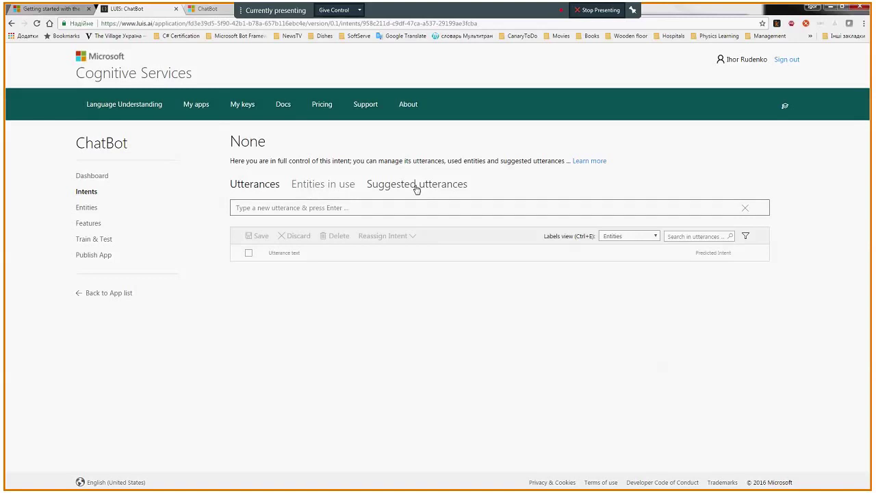
left_click(416, 185)
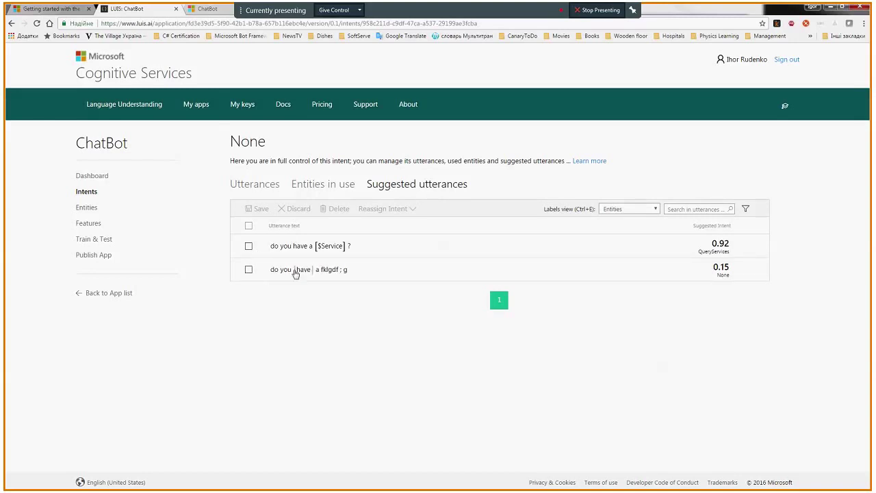
Show the suggested utterances in the app overview, choosing None as the model
left_click(80, 179)
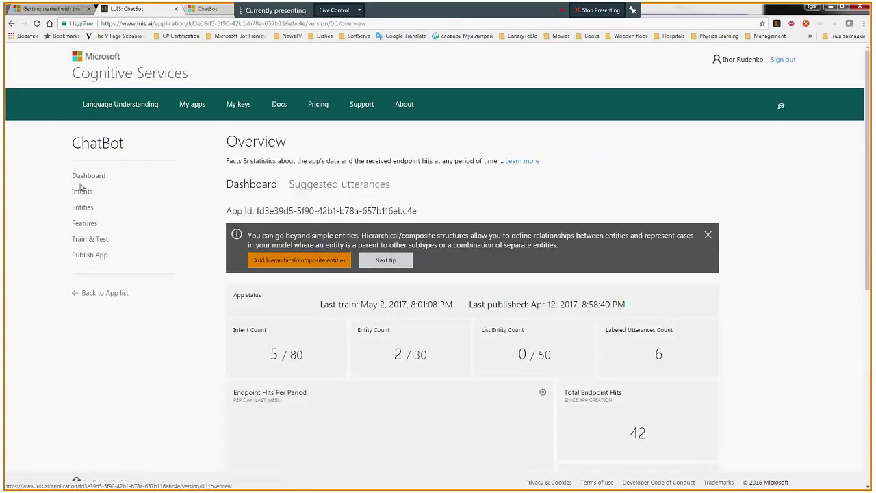
left_click(84, 192)
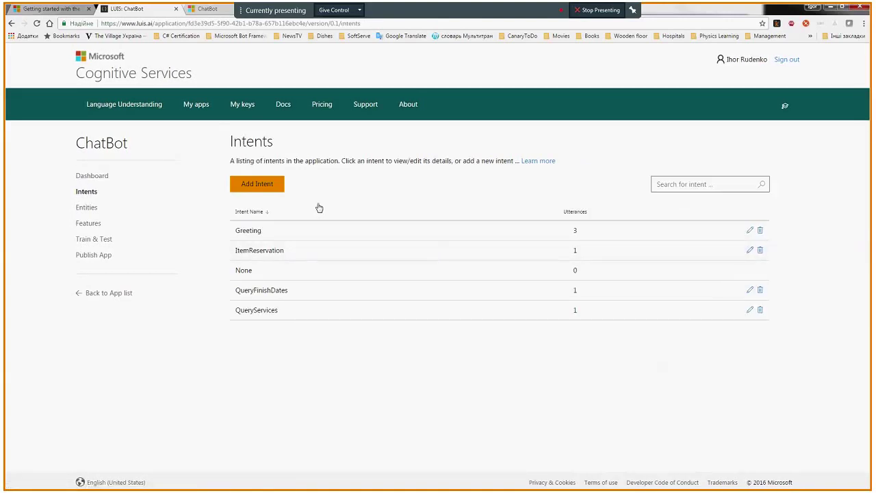
left_click(80, 179)
left_click(396, 189)
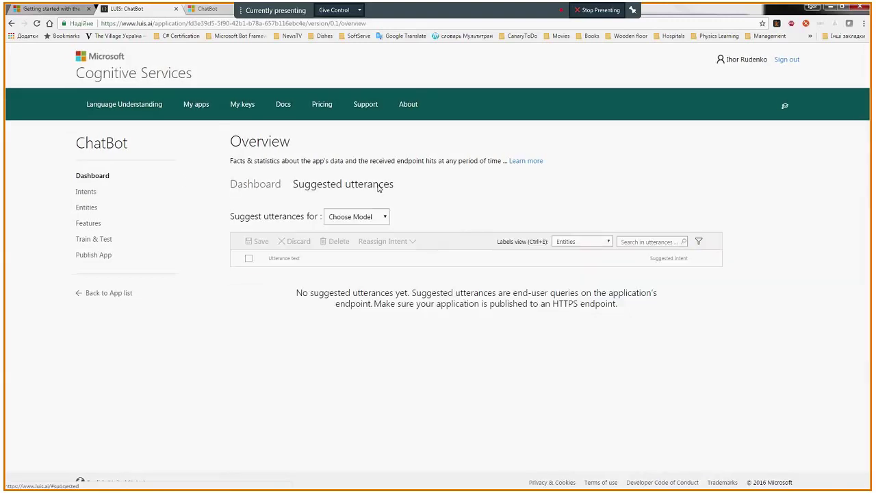
left_click(380, 216)
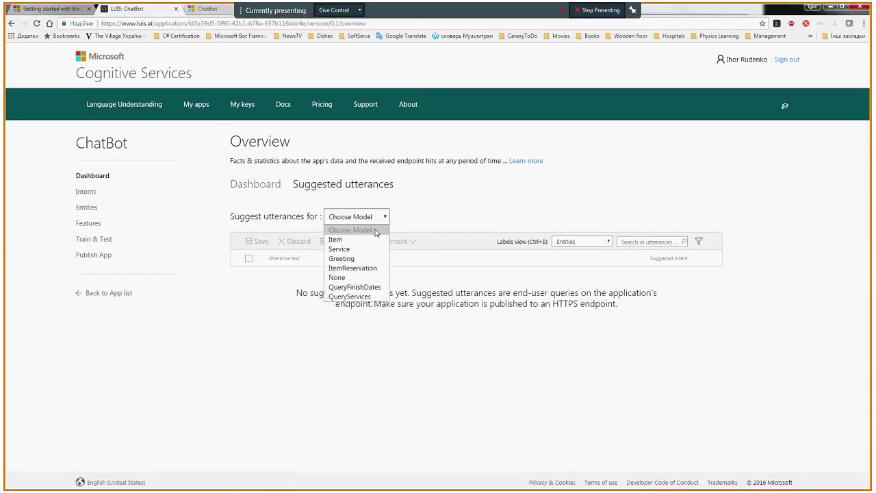
left_click(370, 277)
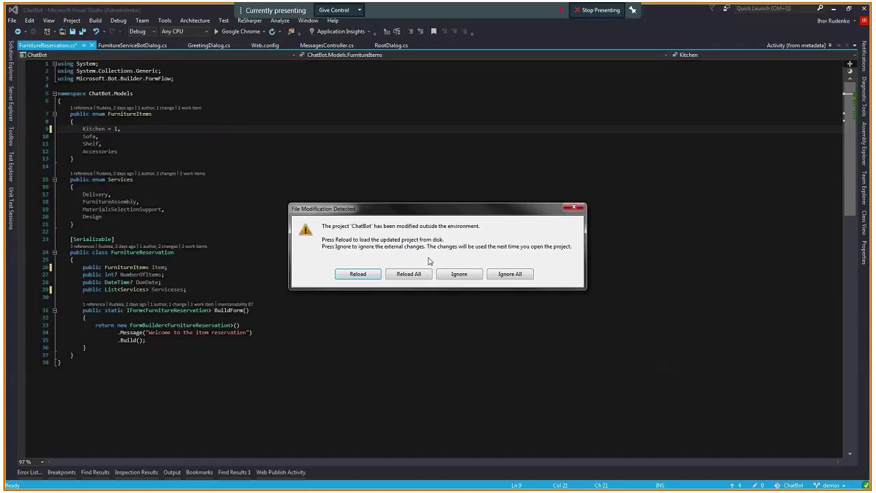
In Visual Studio, reload all externally modified files and discard the unsaved changes to FurnitureReservation.cs
left_click(404, 276)
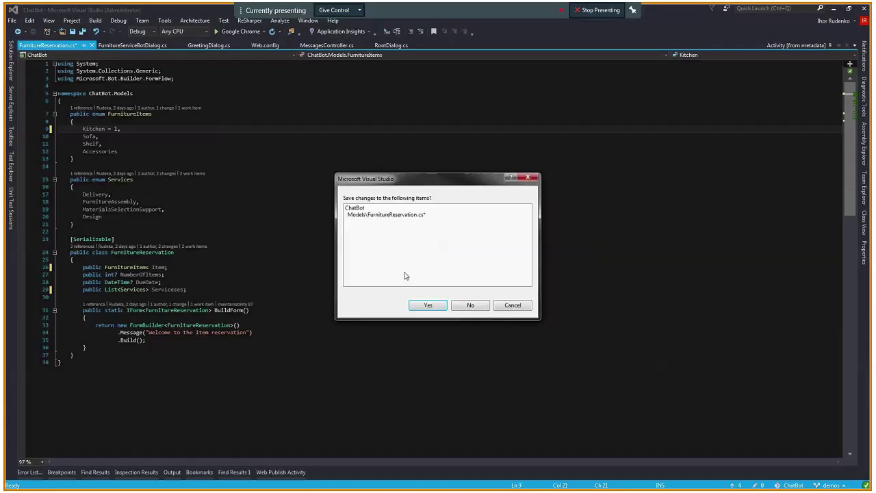
left_click(468, 305)
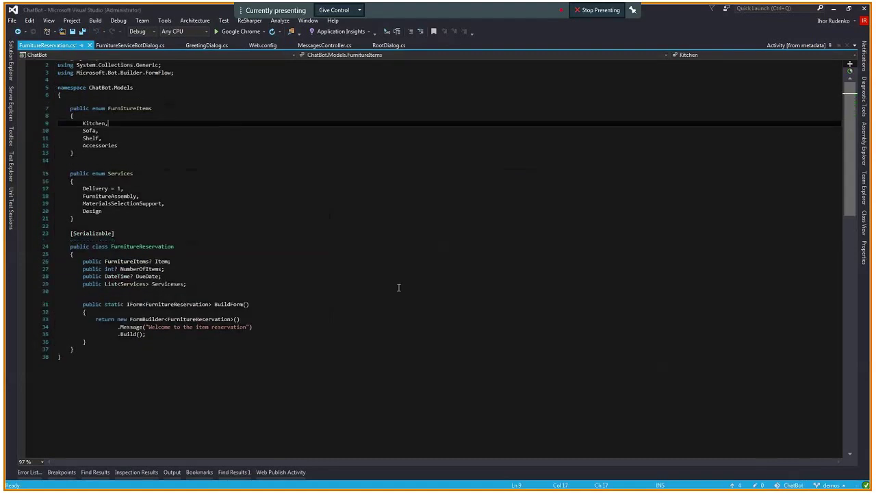
Open MessagesController.cs and locate the MakeLuisDialog argument in the Post method's active SendAsync call
left_click(303, 45)
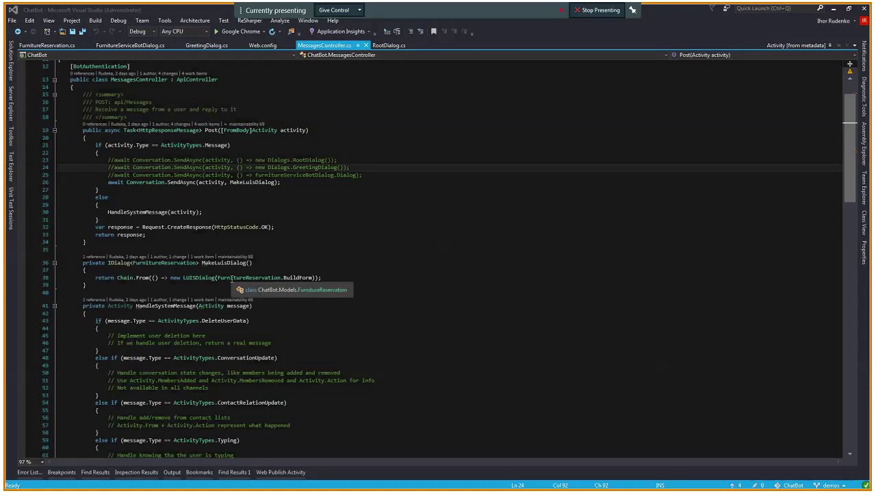
left_click(259, 182)
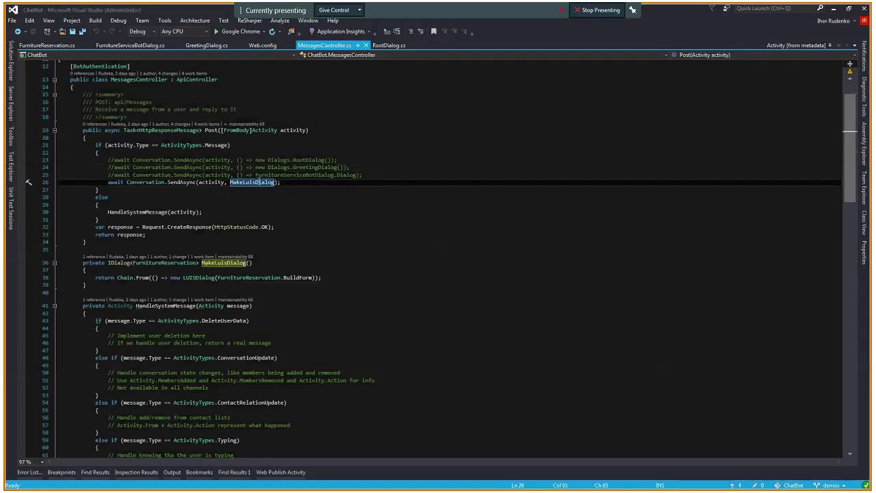
Examine the Chain.From call inside MakeLuisDialog and open the definition of LUISDialog
left_click(148, 277)
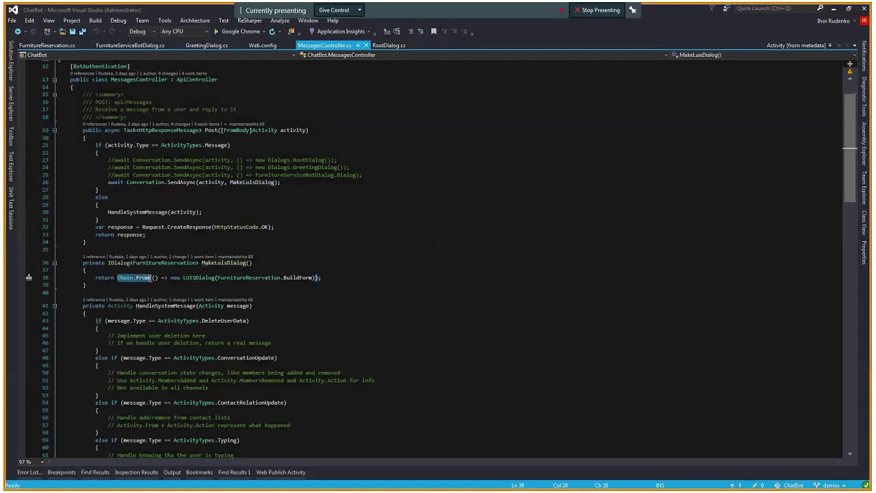
left_click(143, 277)
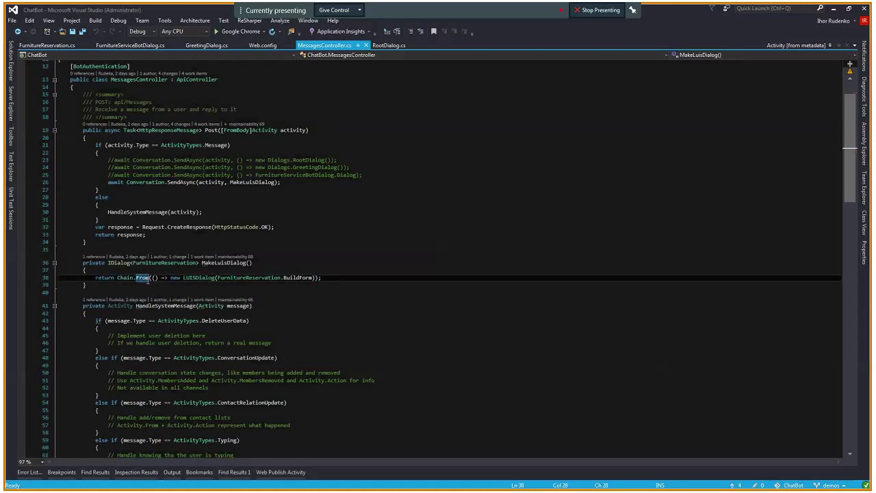
left_click(209, 277)
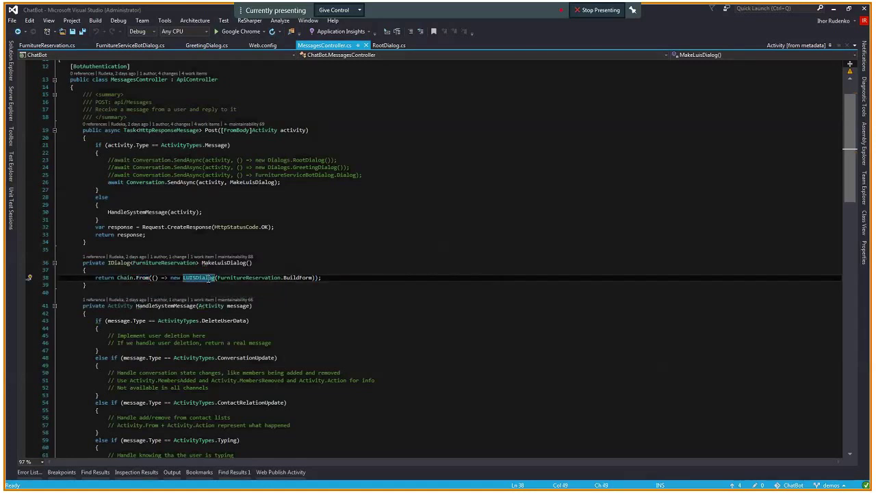
key("F12")
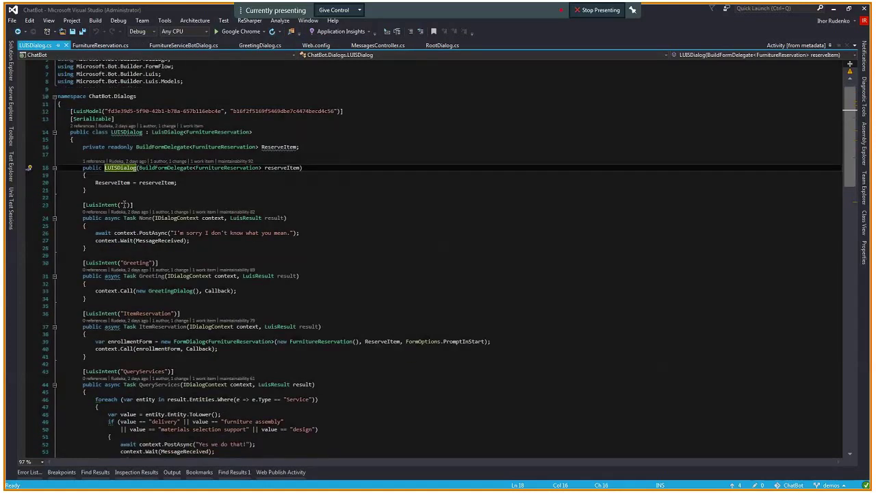
Set the intent name in the LuisIntent attribute above the None method to "None"
left_click(124, 204)
type("None")
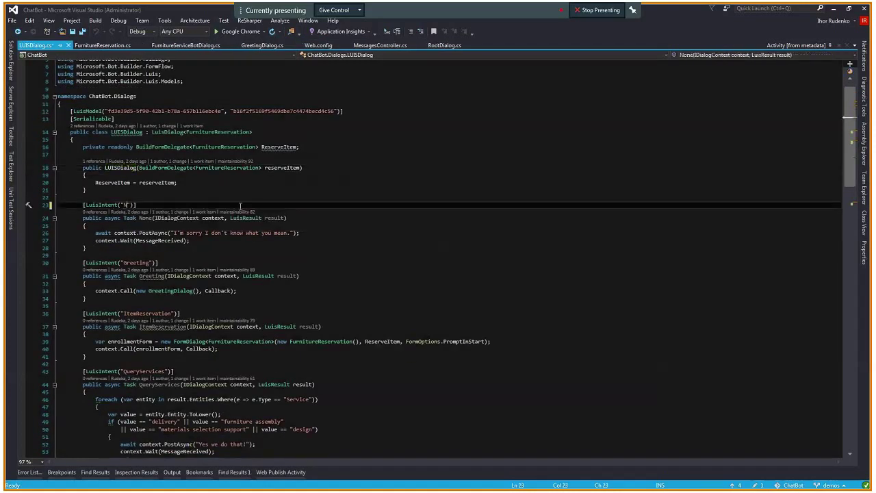
key("End")
Examine the None method's reply text and its context.Wait(MessageReceived) call
left_click(173, 233)
left_click_drag(174, 234, 292, 233)
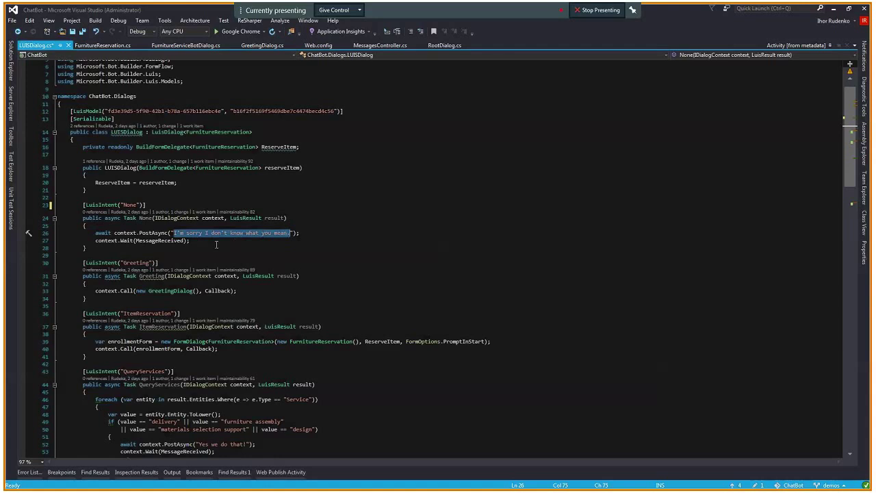
left_click(191, 243)
scroll(191, 250, "down", 2)
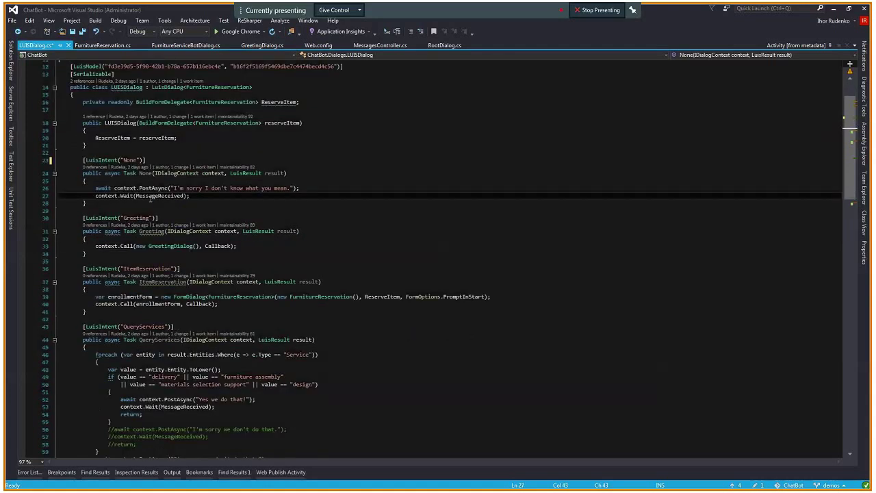
mouse_move(123, 196)
scroll(127, 220, "down", 1)
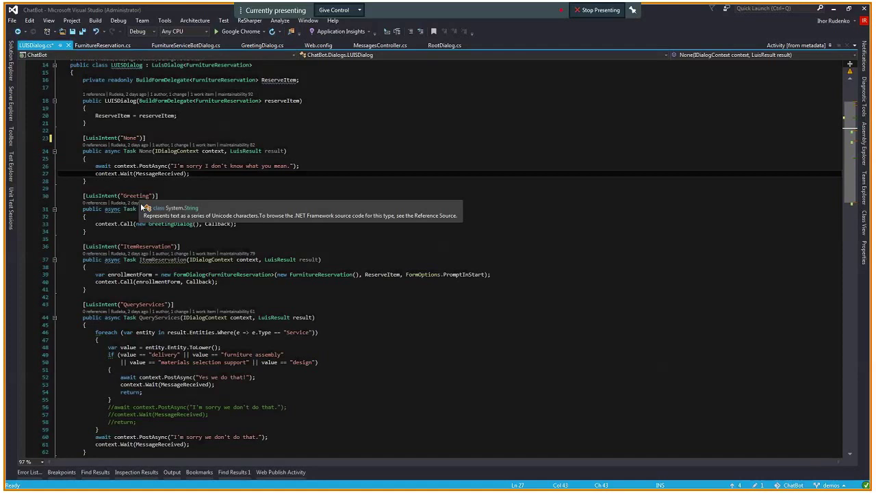
Examine the LuisModel attribute on the LUISDialog class and its parameter information
scroll(179, 259, "up", 1)
scroll(172, 246, "up", 1)
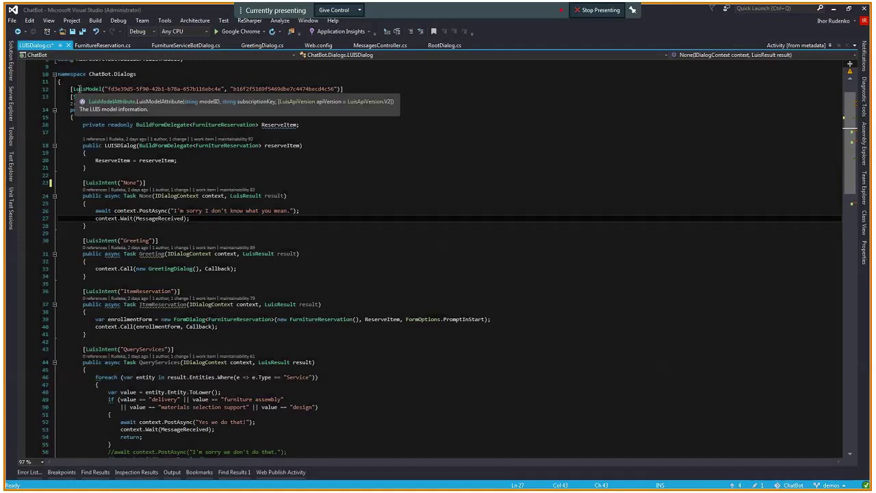
left_click(79, 89)
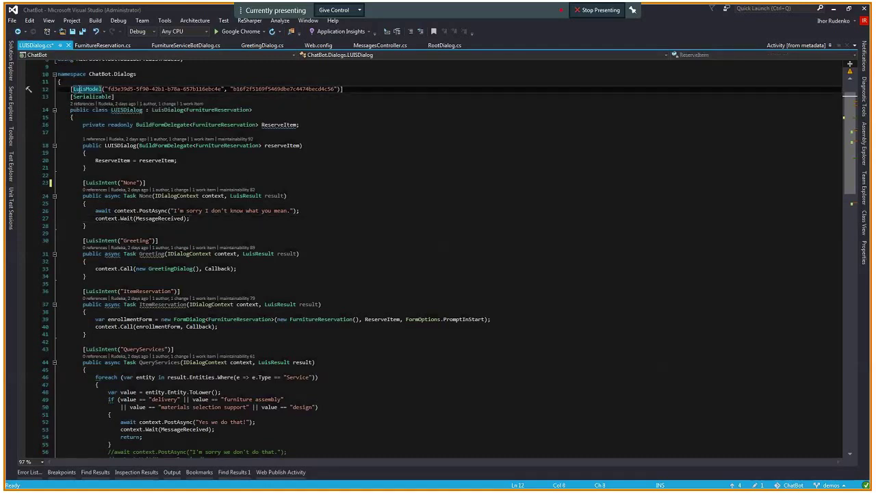
mouse_move(102, 89)
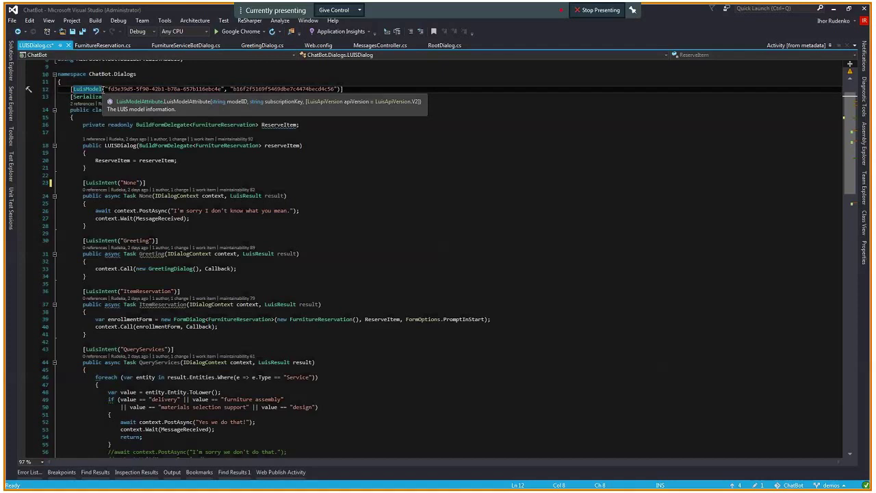
key("ctrl+Right")
Highlight the LuisIntent attributes and review the None, Greeting, ItemReservation and QueryServices handlers down to the Callback method
scroll(104, 96, "down", 1)
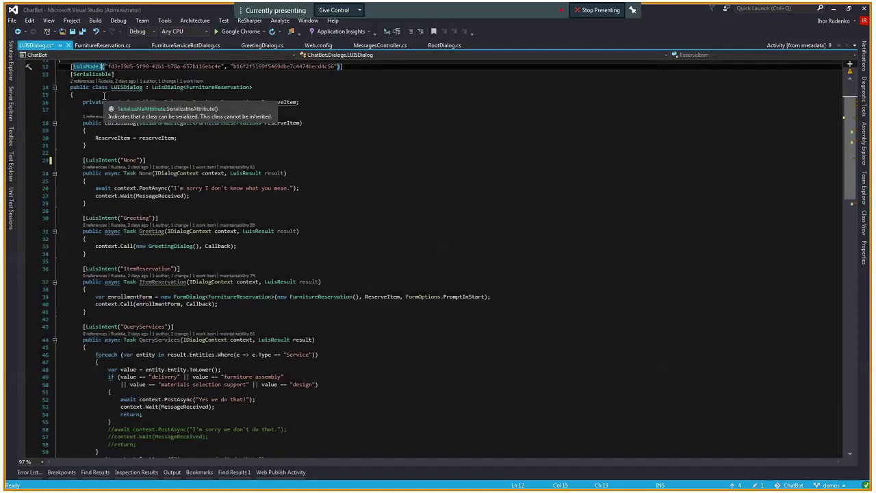
left_click(87, 160)
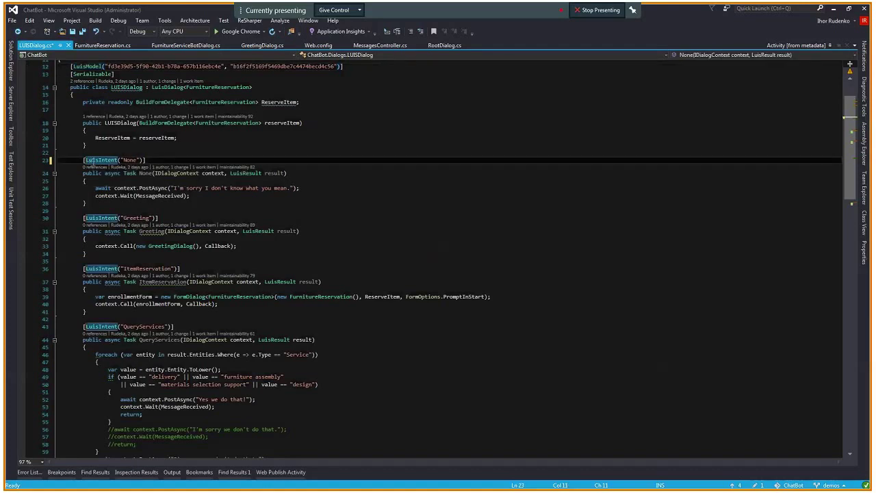
scroll(93, 161, "down", 1)
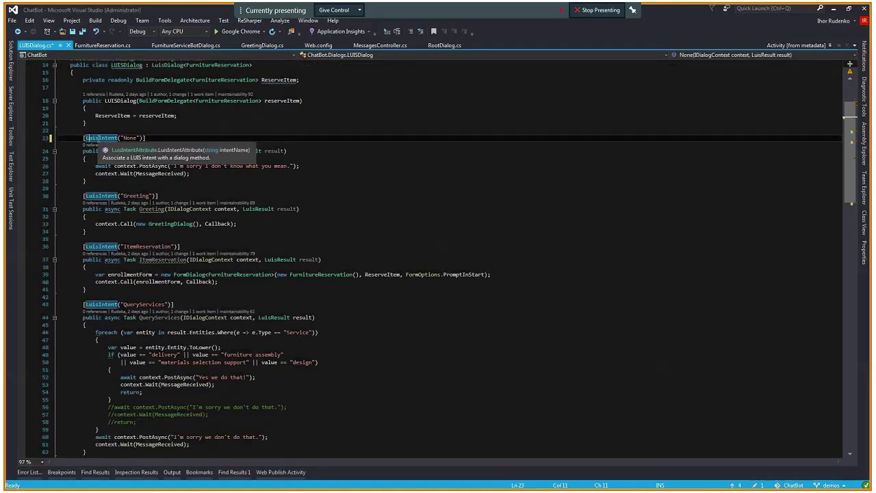
scroll(88, 138, "down", 1)
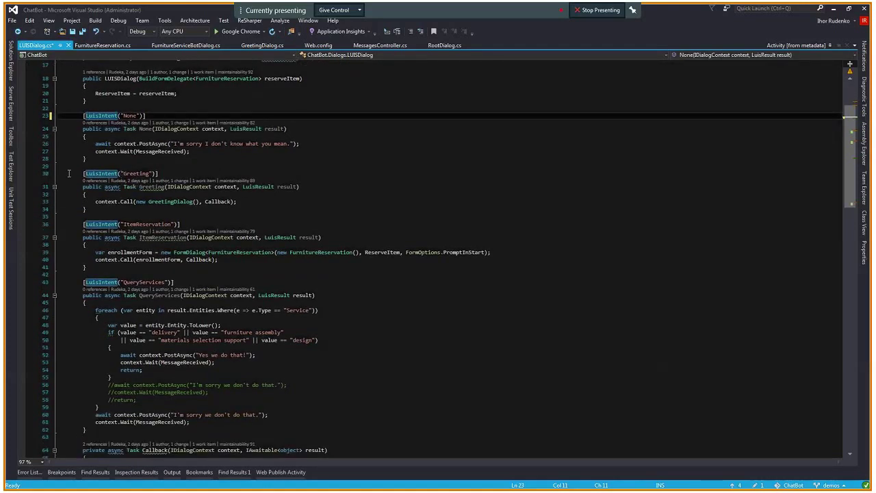
scroll(181, 176, "down", 1)
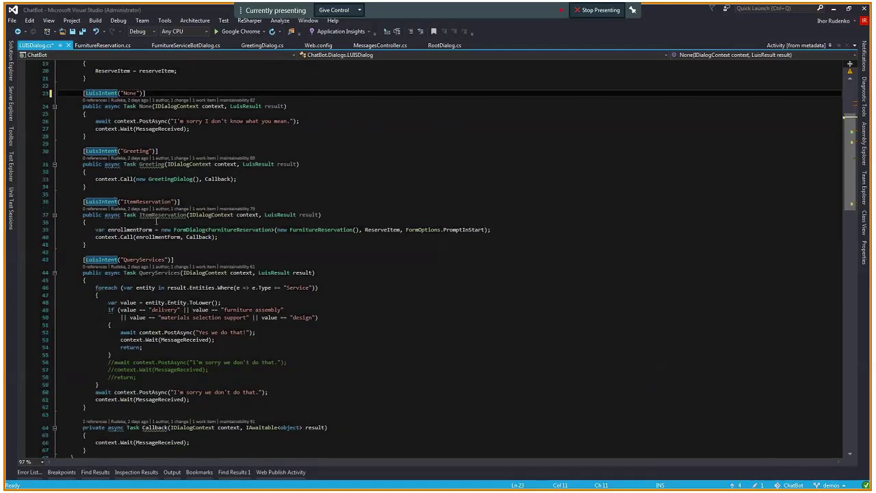
scroll(434, 228, "down", 1)
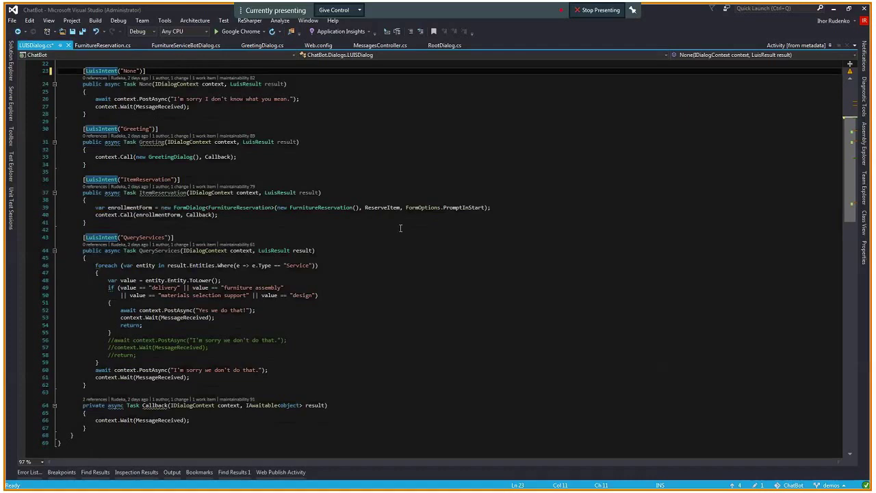
scroll(357, 228, "down", 1)
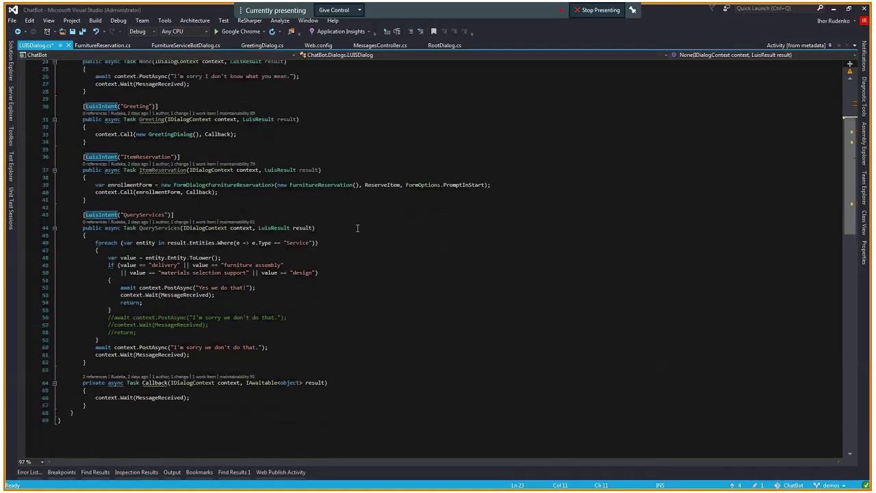
Highlight the uses of FurnitureReservation, starting from the FormDialog call in the ItemReservation method
scroll(357, 228, "up", 1)
scroll(358, 228, "up", 1)
left_click(227, 229)
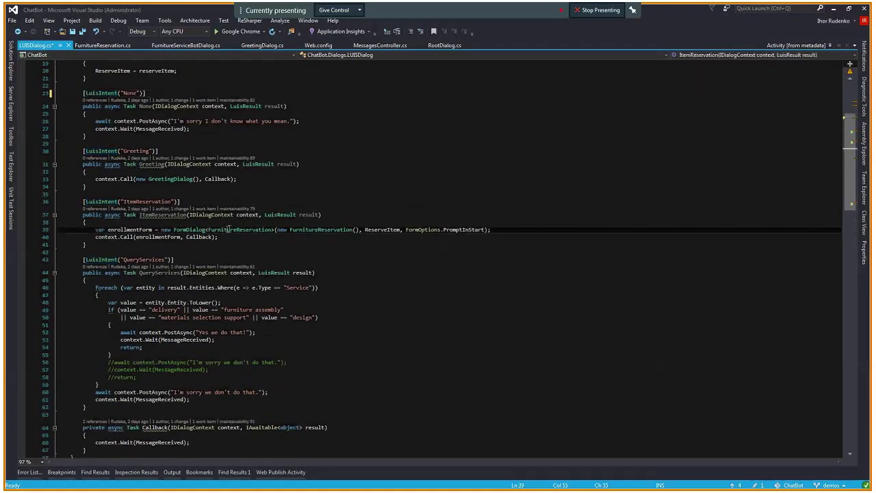
scroll(288, 204, "up", 2)
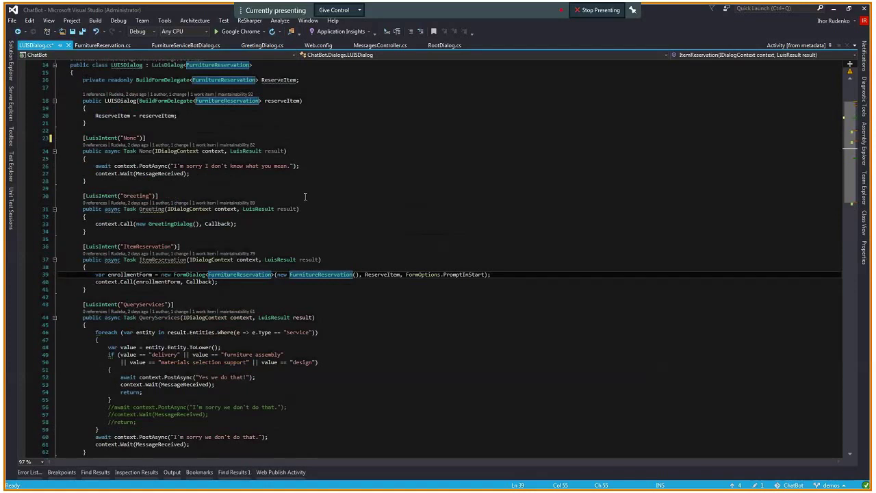
Build the ChatBot project and run it in Google Chrome
left_click(347, 181)
scroll(347, 182, "up", 1)
scroll(347, 182, "up", 1)
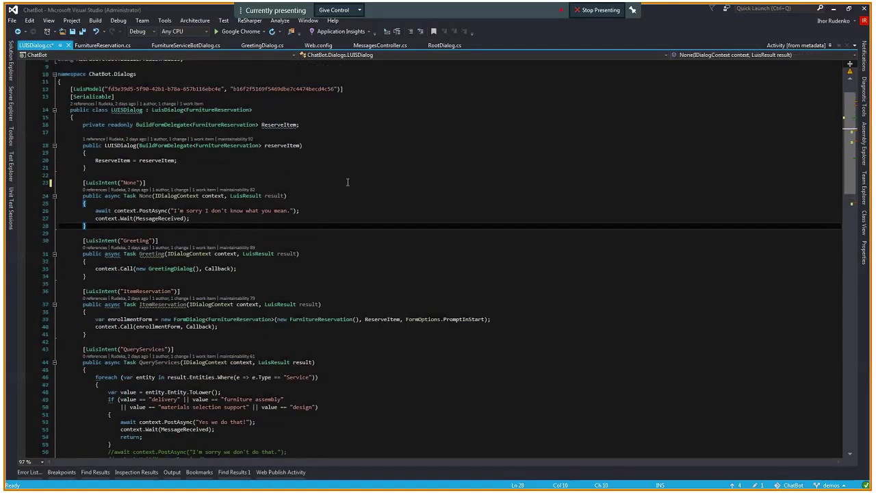
key("ctrl+shift+b")
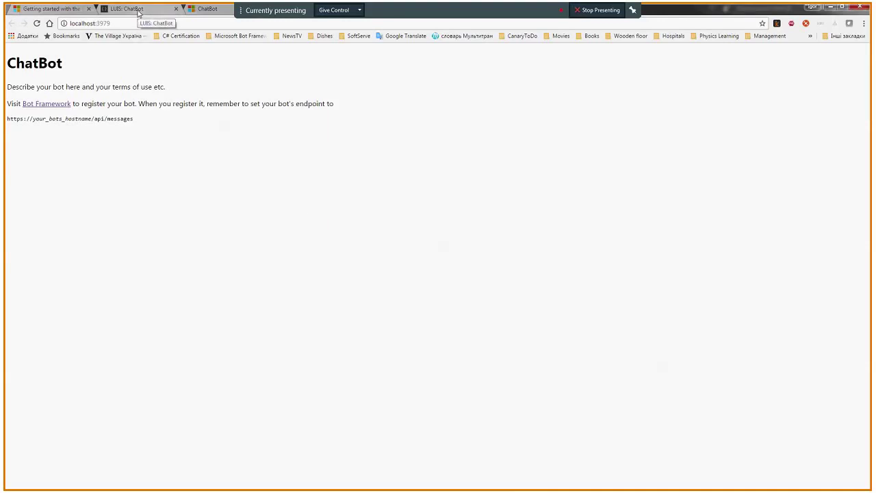
Open the ChatBot page in the Bot Framework portal and review its messaging endpoint, enabled channels and additional channels
left_click(202, 10)
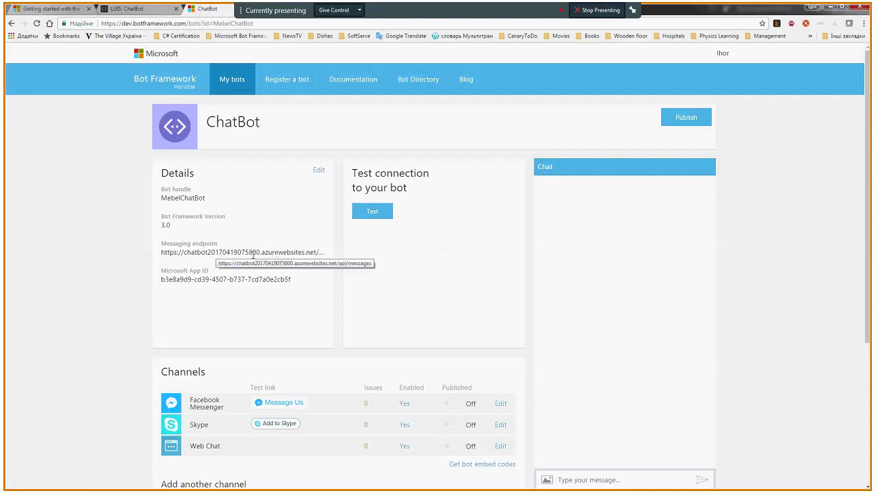
scroll(287, 251, "down", 1)
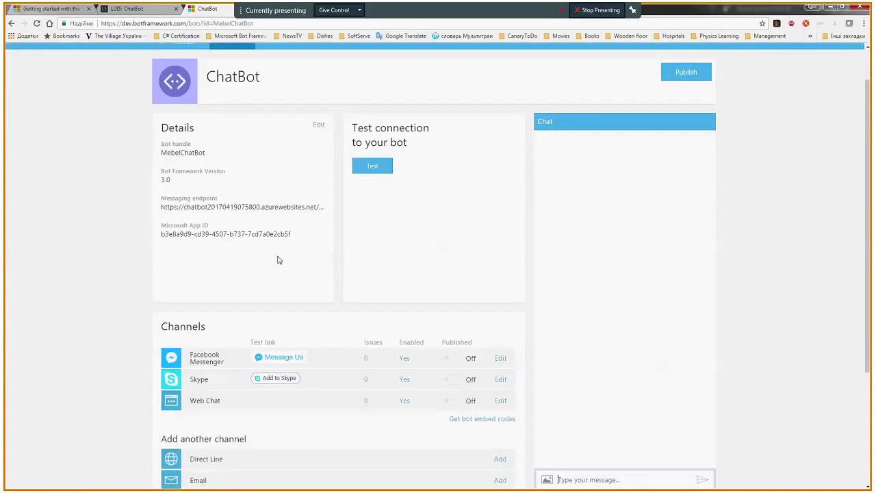
scroll(285, 256, "down", 1)
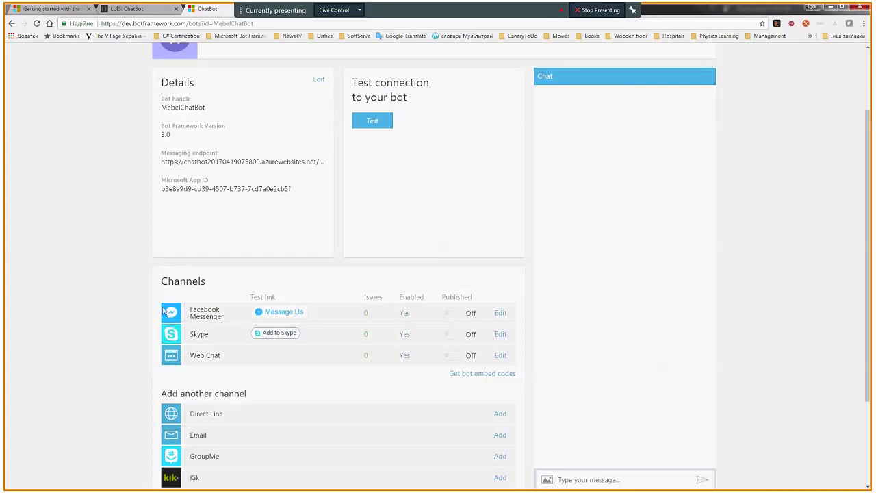
scroll(162, 311, "down", 2)
scroll(165, 296, "down", 1)
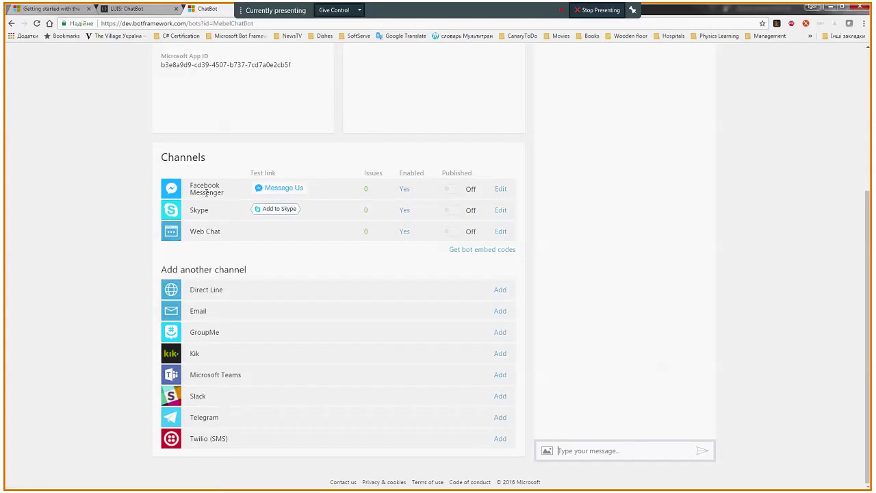
Open the Slack channel configuration and review its how-to sections, from creating a Slack application through adding interactive messages
left_click(499, 397)
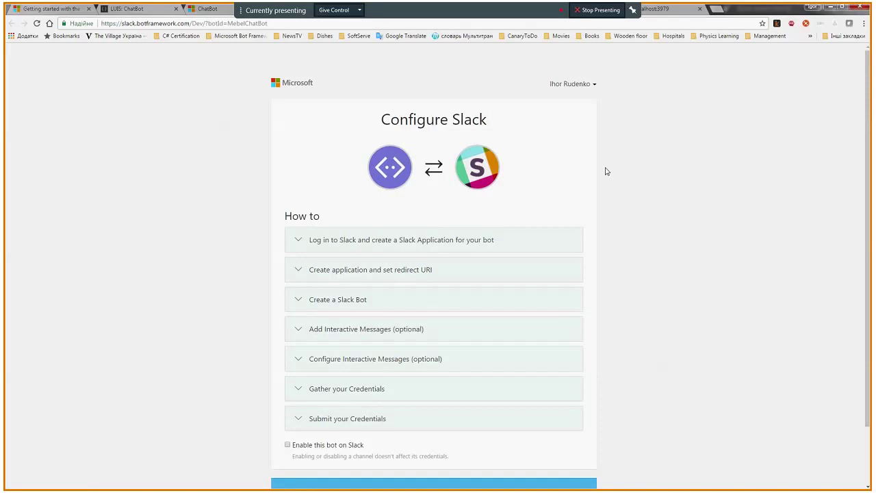
scroll(438, 196, "down", 1)
left_click(440, 196)
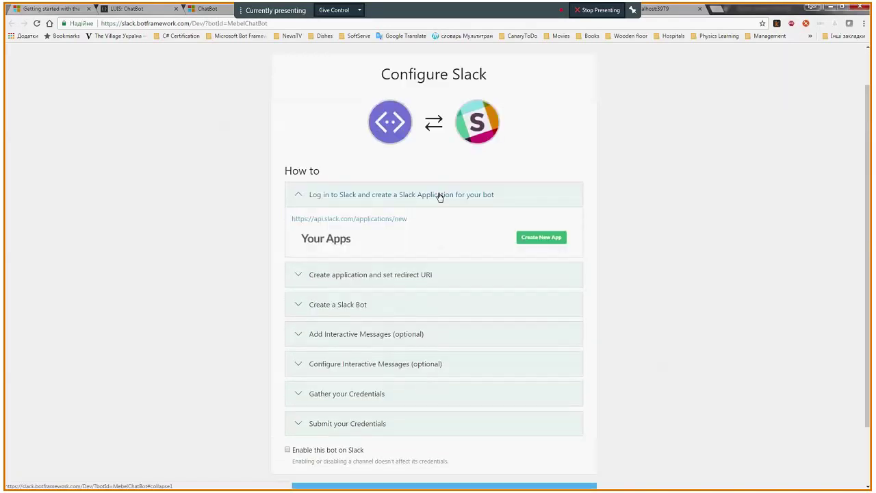
left_click(438, 195)
left_click(428, 224)
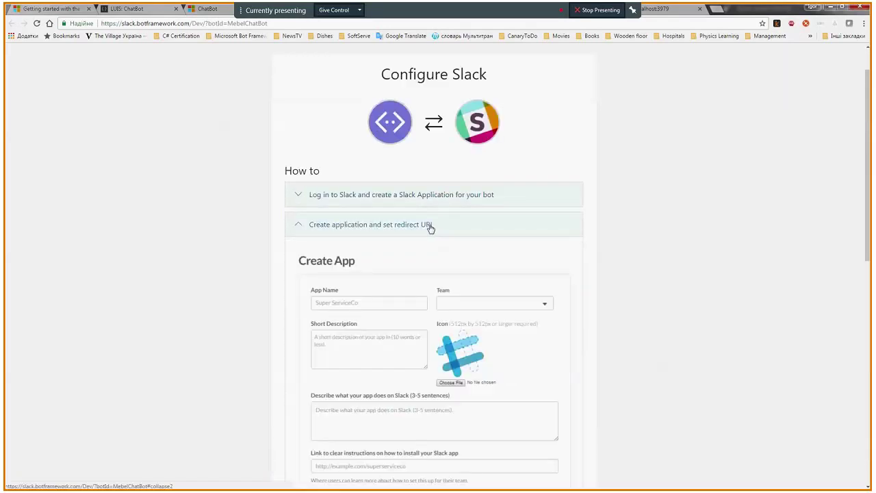
left_click(430, 226)
scroll(424, 231, "down", 1)
left_click(422, 233)
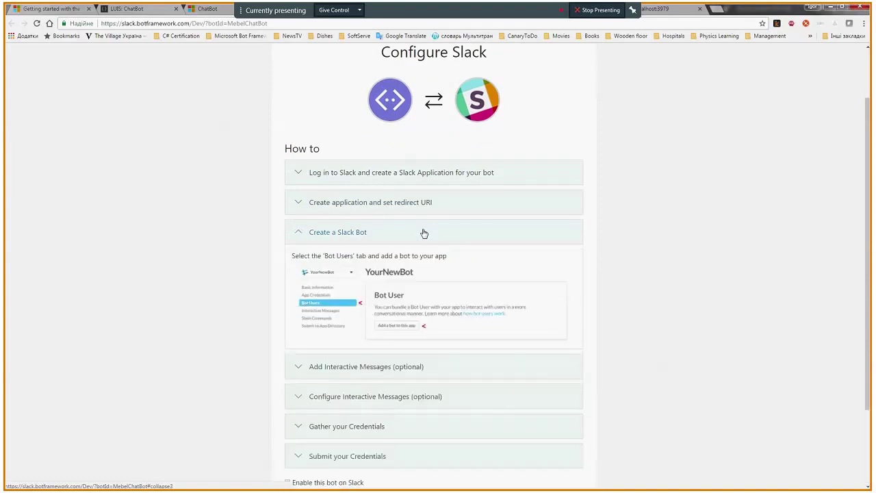
left_click(424, 233)
left_click(420, 261)
left_click(420, 262)
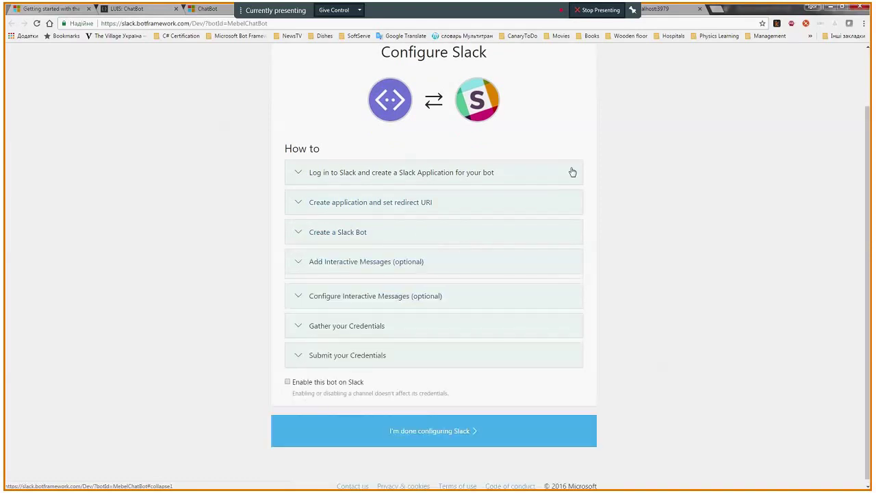
scroll(276, 110, "up", 1)
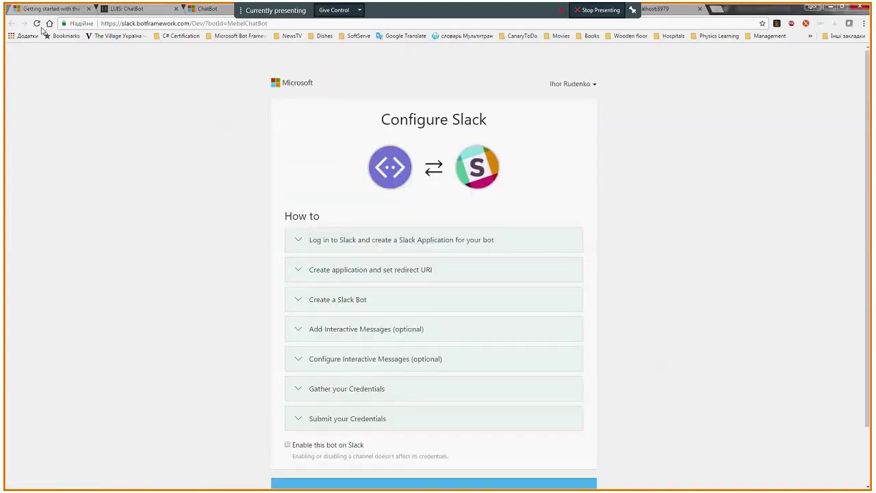
Return to the ChatBot page in the Bot Framework portal and show its details section
left_click(209, 9)
scroll(62, 191, "up", 1)
scroll(65, 192, "up", 2)
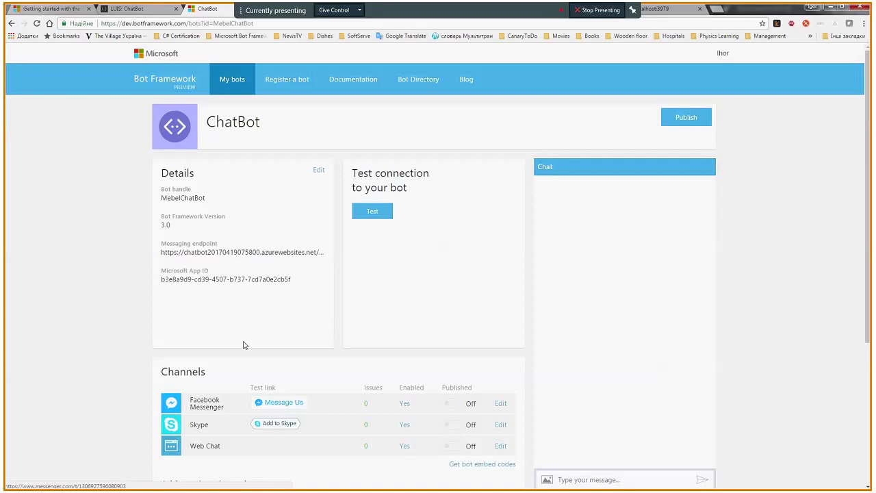
Reduce the Chrome window to a smaller one over Visual Studio and show the Facebook Demo page
double_click(745, 14)
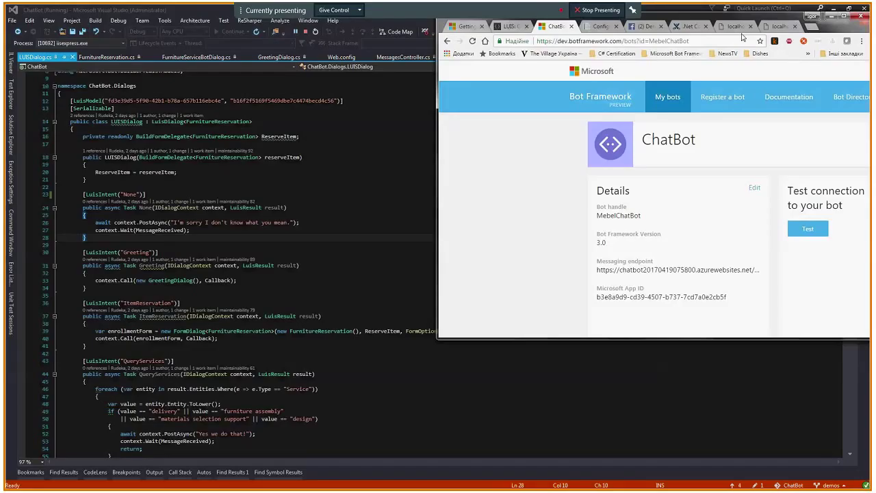
left_click_drag(741, 35, 549, 69)
left_click(448, 68)
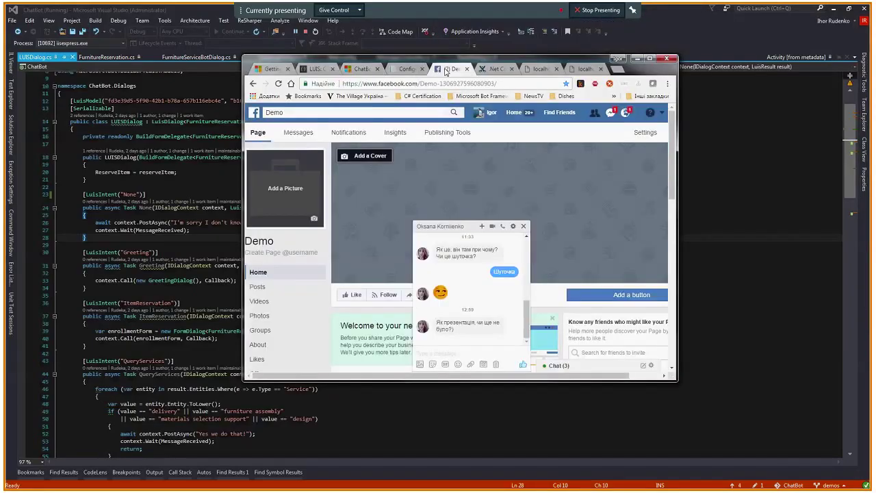
Close the open personal chat, maximise the browser window, start a message chat with the Demo page and send "hi"
left_click(522, 226)
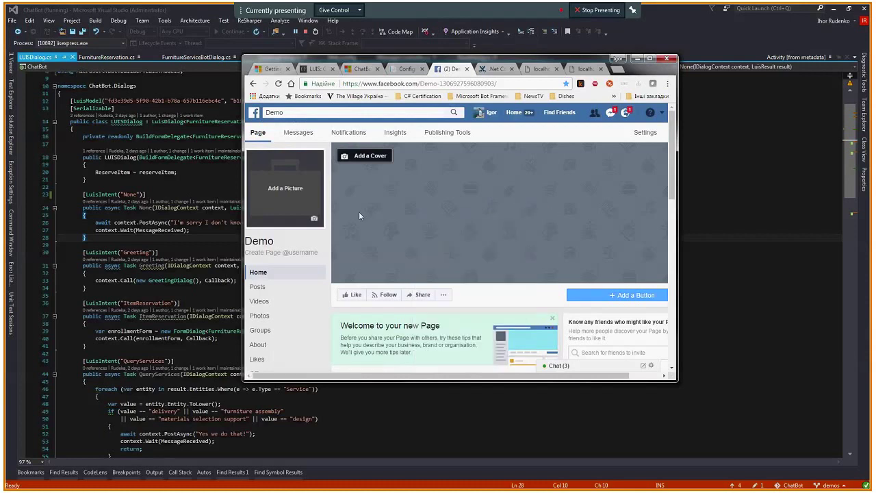
double_click(643, 69)
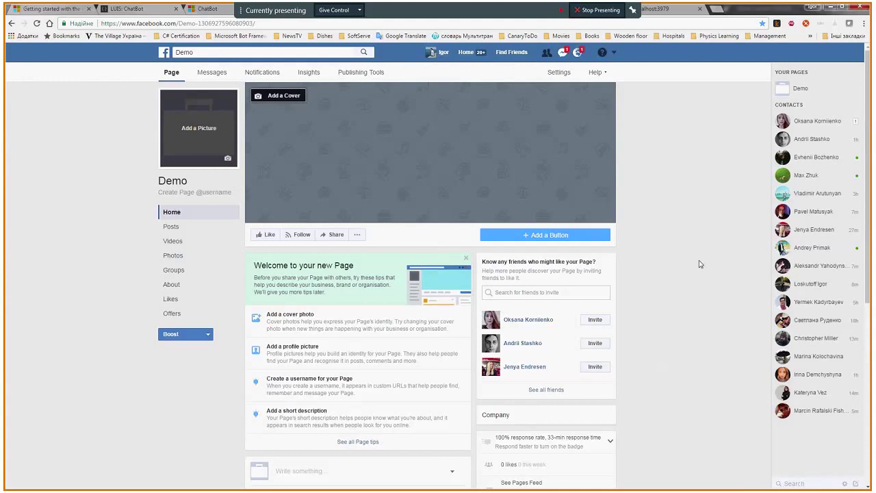
scroll(699, 264, "down", 1)
scroll(699, 264, "down", 2)
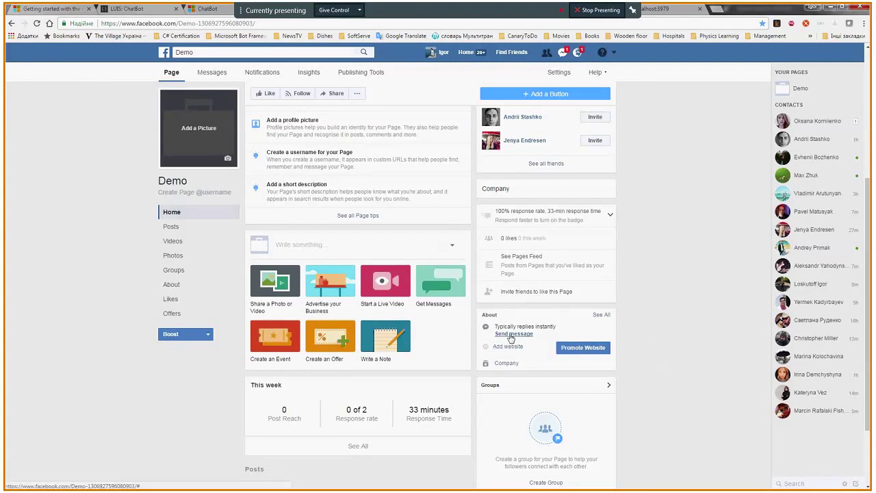
left_click(511, 334)
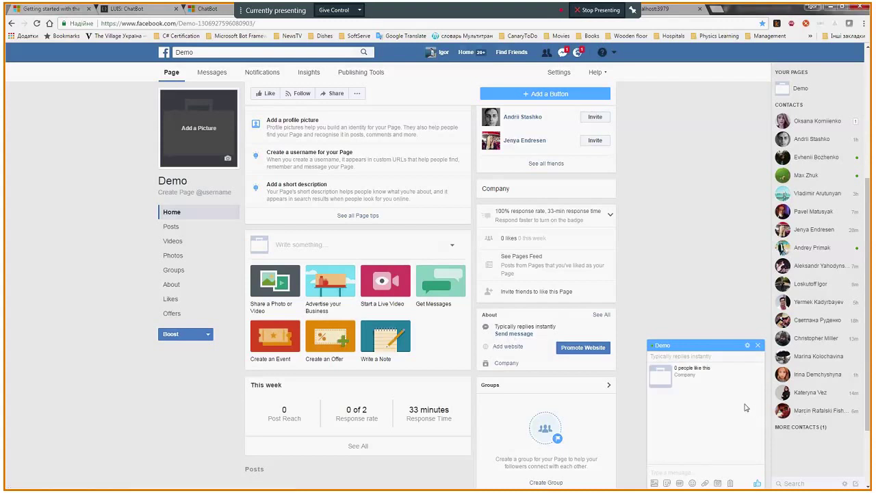
type("hi")
key("Return")
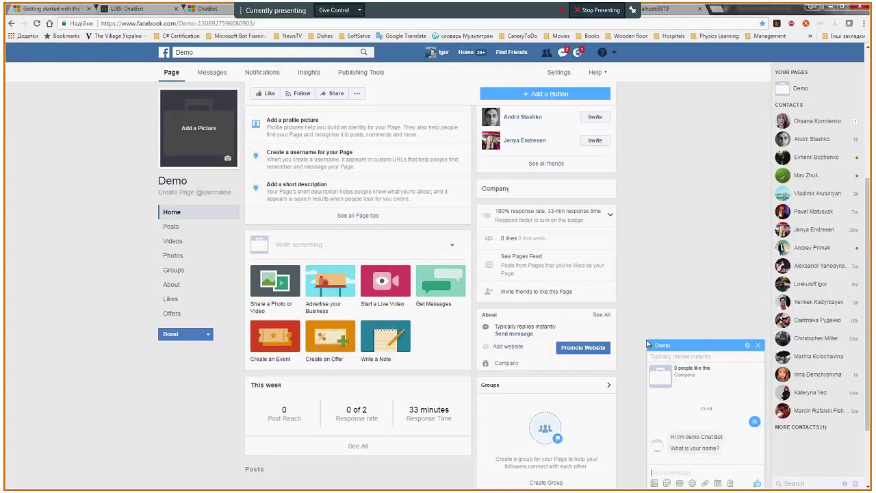
Answer the bot's question with the first name, checking the Greeting intent handler in Visual Studio's LUISDialog.cs before sending it
type("Ihor")
key("alt+Tab")
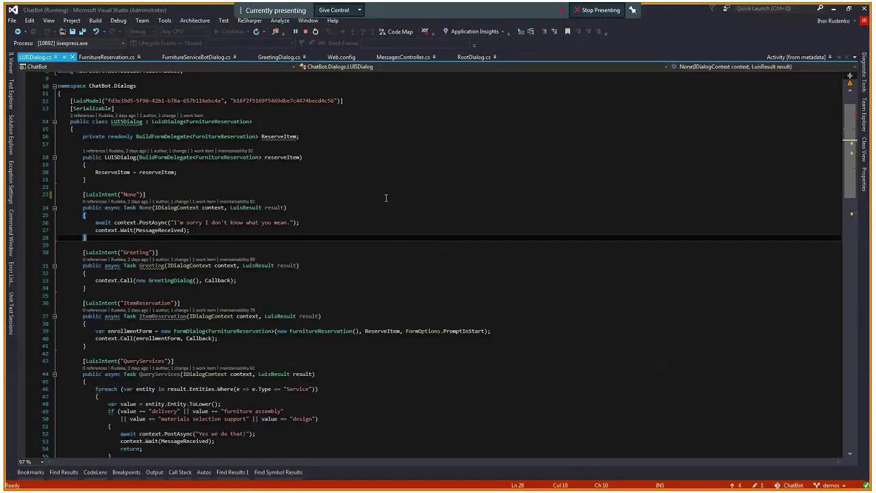
left_click(136, 252)
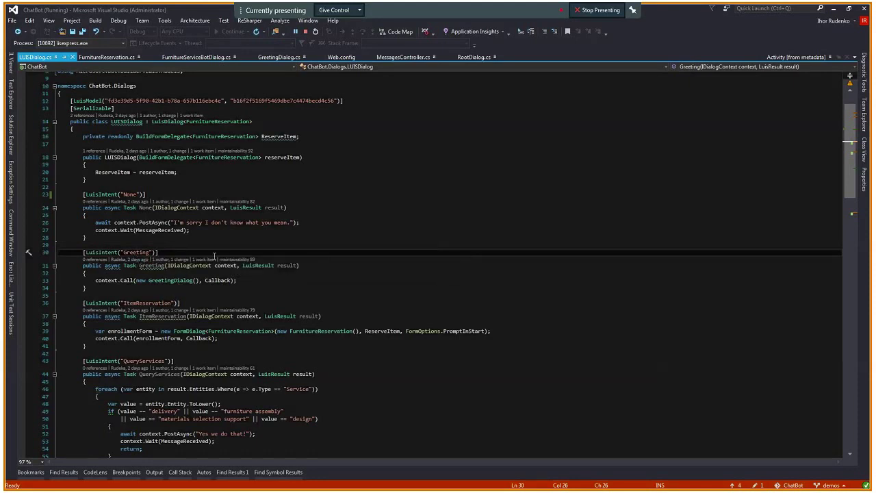
left_click(160, 281)
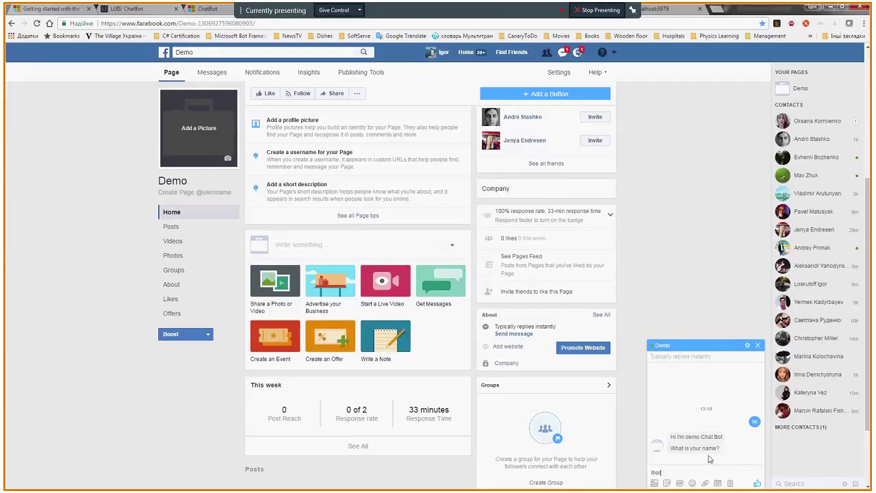
key("Return")
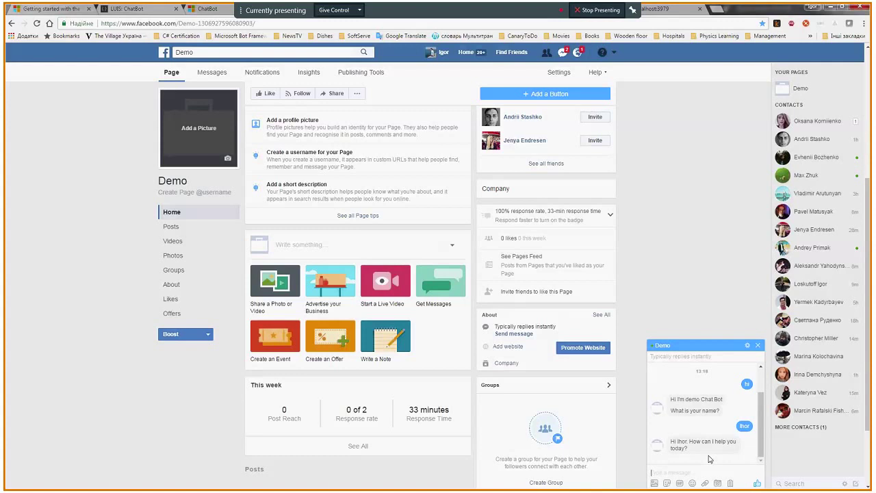
Send the bot "i would to order a sofa" and check the ItemReservation intent in Visual Studio's LUISDialog.cs
type("i would to order a sofa")
key("Return")
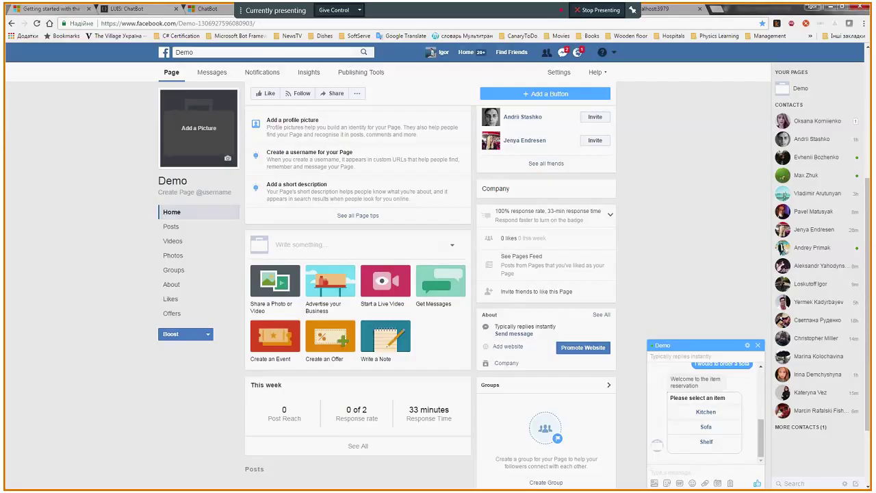
key("alt+Tab")
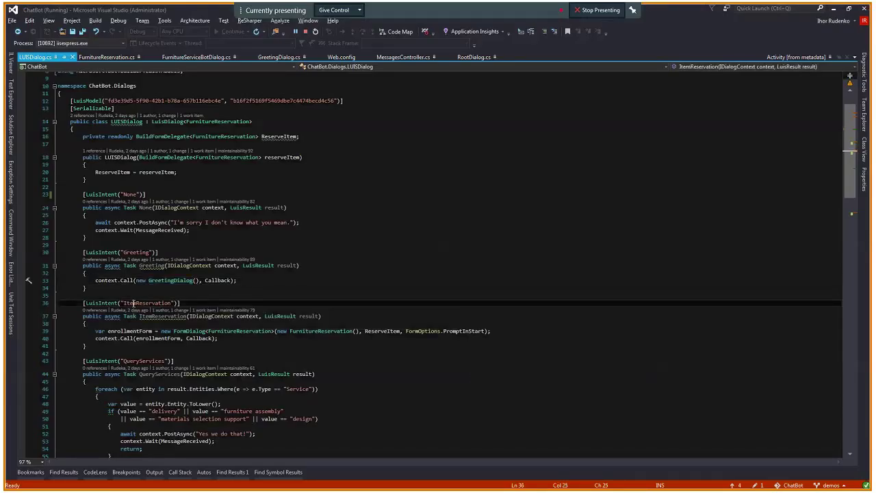
double_click(137, 303)
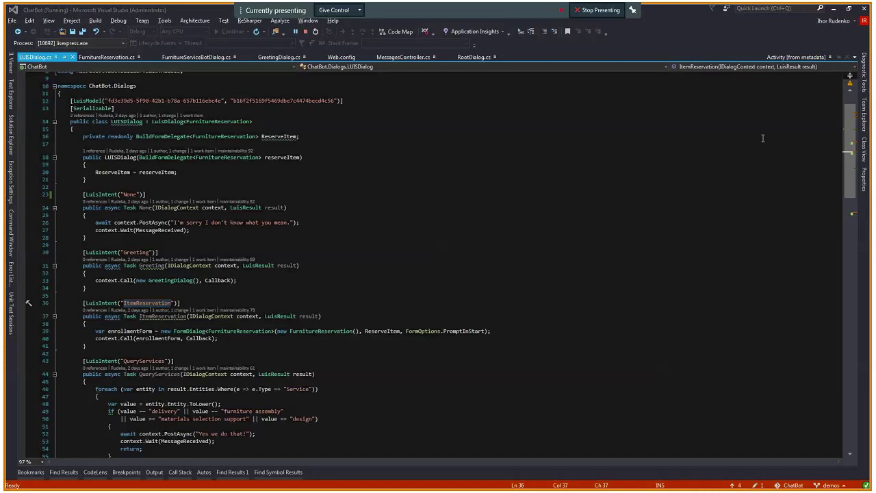
key("alt+Tab")
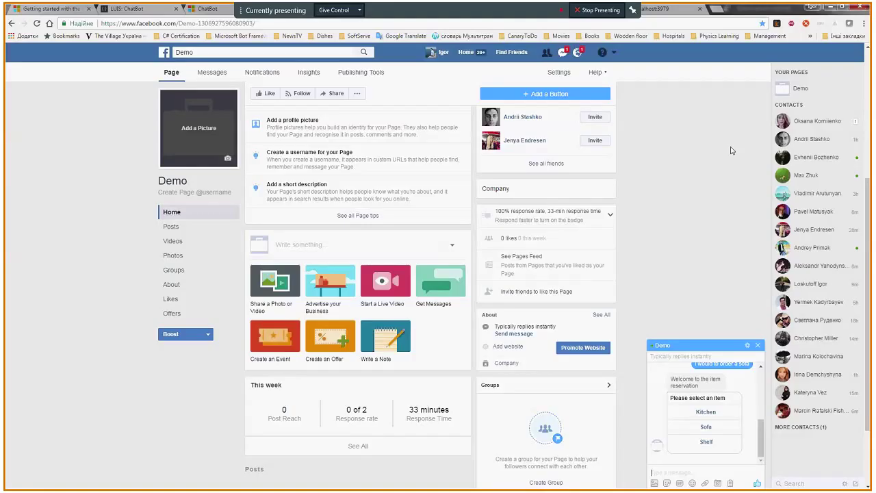
Fill in the item reservation in the Demo chat with Sofa, 1 item, due date 31/05/2017 and service 1 (Delivery)
left_click(697, 429)
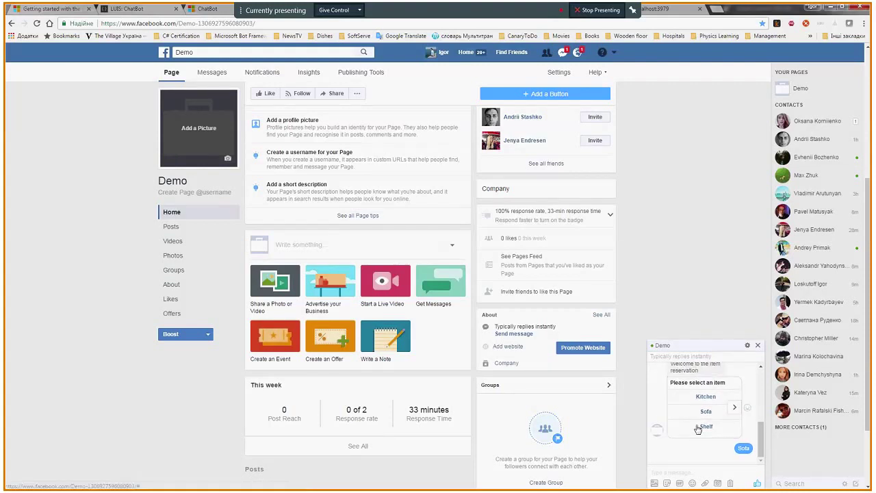
left_click(691, 472)
type("1")
key("Return")
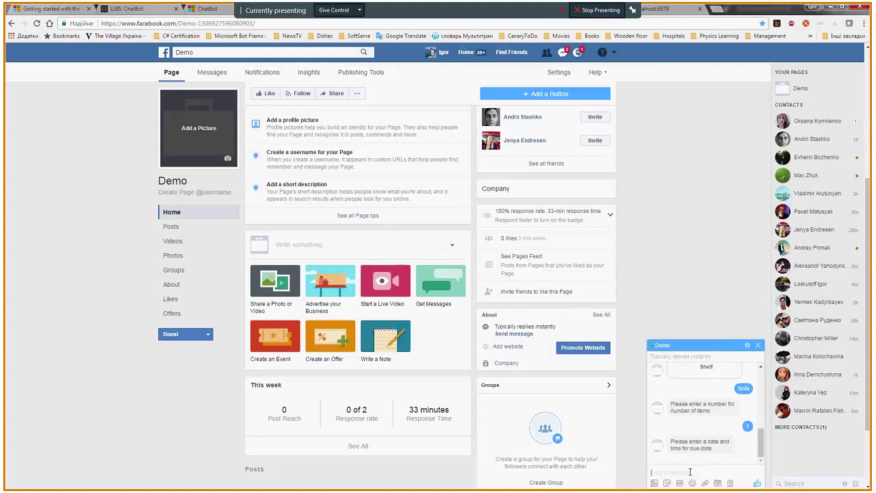
type("31/05/2017")
key("Return")
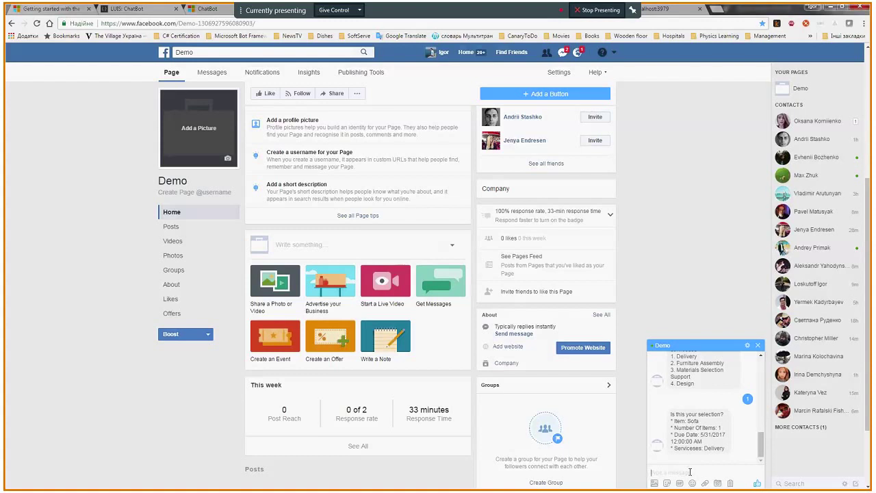
Reject the reservation summary with "no", change its services to option 2 (Furniture Assembly), and confirm with "yes"
type("no")
key("Return")
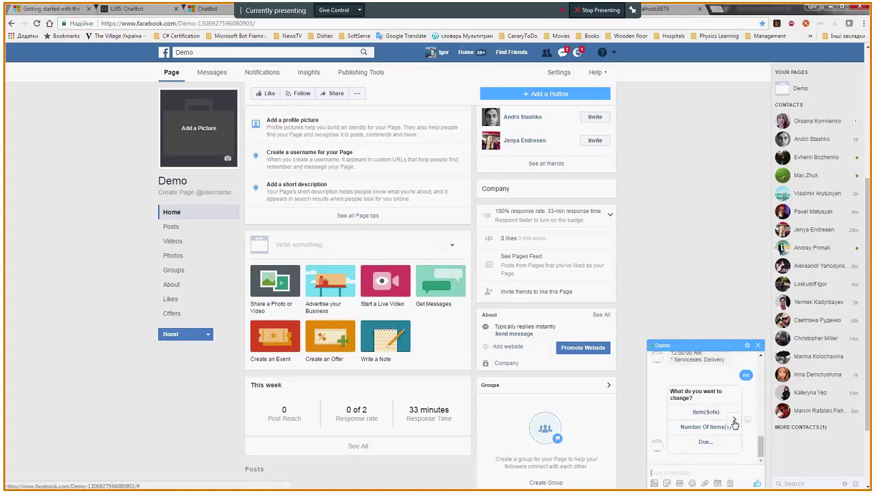
left_click(734, 421)
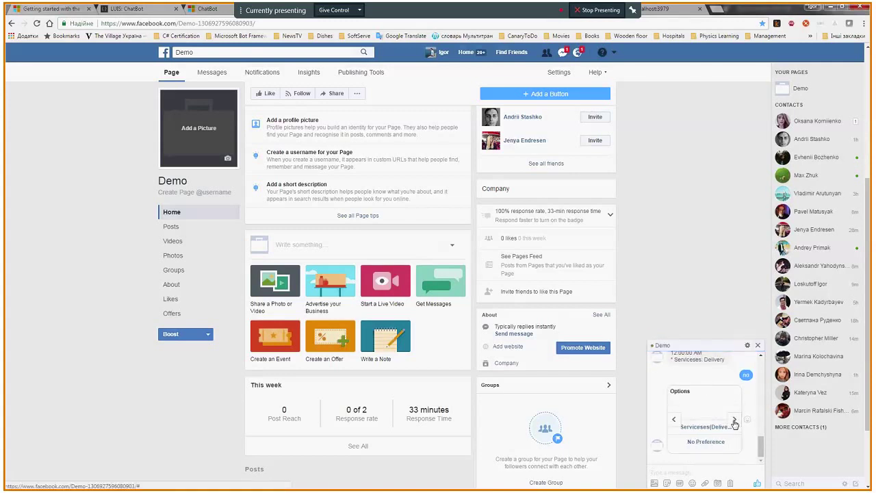
left_click(674, 422)
left_click(734, 419)
left_click(705, 426)
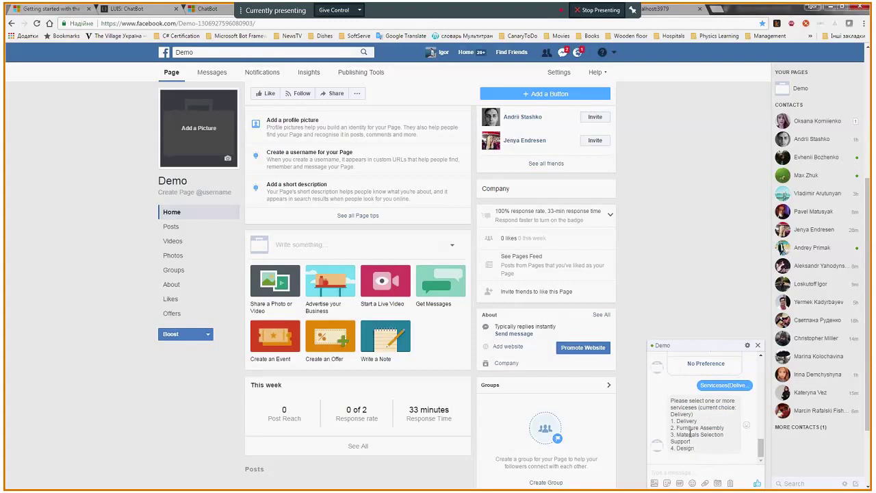
left_click(682, 471)
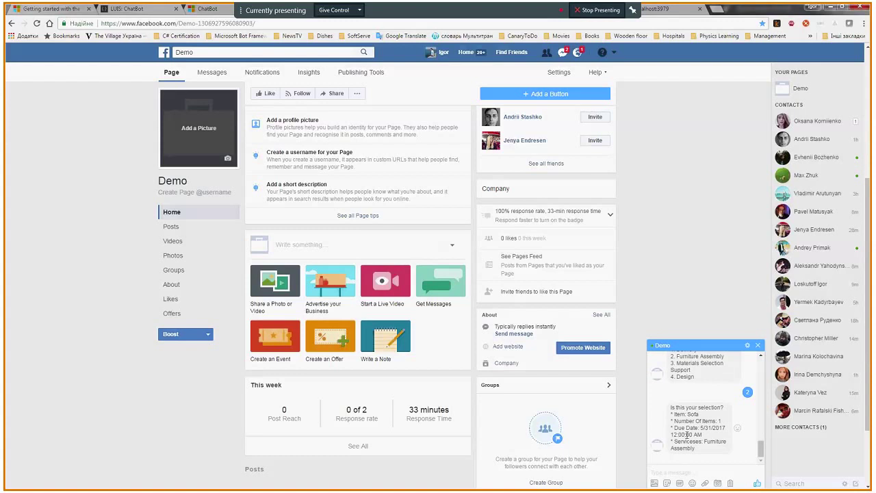
type("yes")
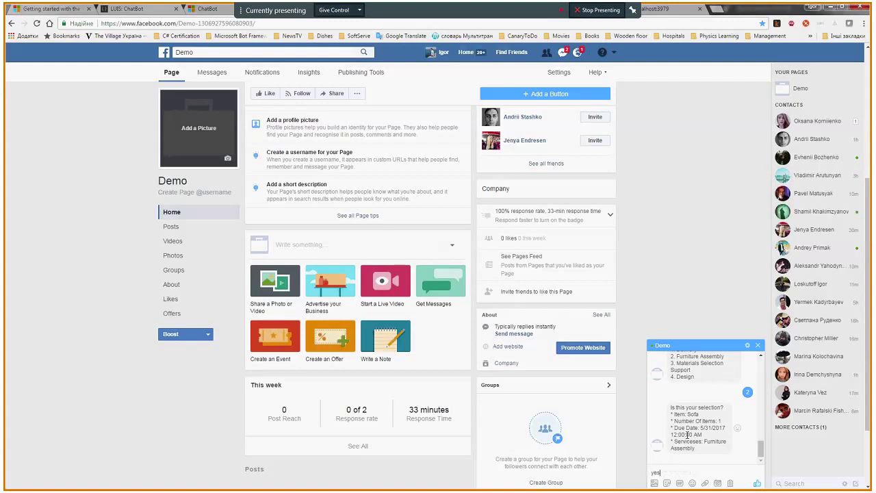
key("Return")
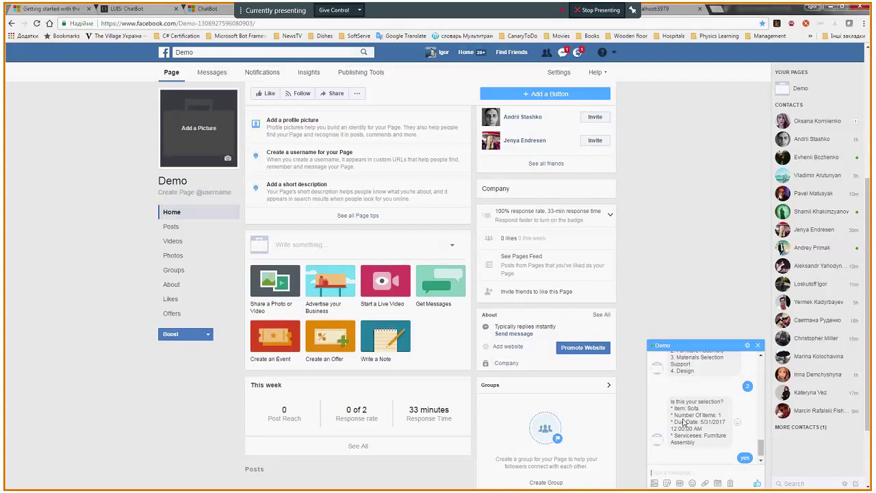
Send the bot the off-topic question "how are you doing ?" in the Demo chat
type("how are ypo")
key("BackSpace")
key("BackSpace")
type("ou doing ?")
key("Return")
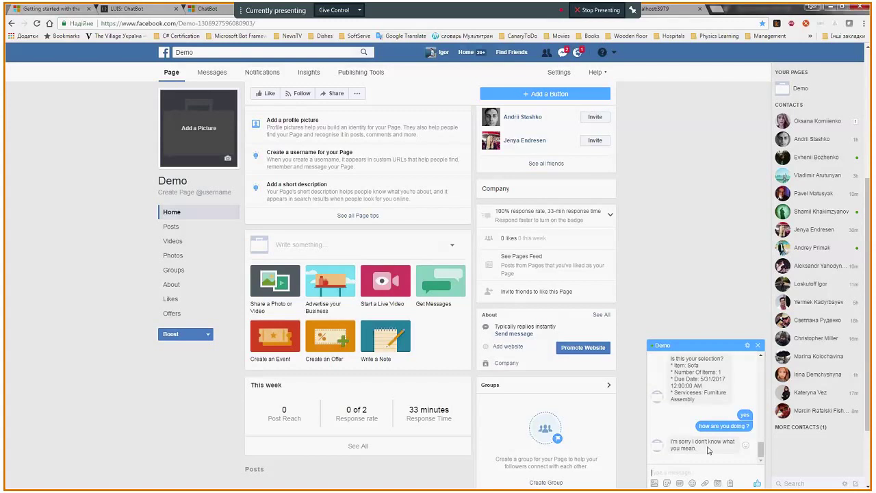
Switch to the ChatBot app in the LUIS portal and reload its suggested utterances for the None intent
left_click(145, 11)
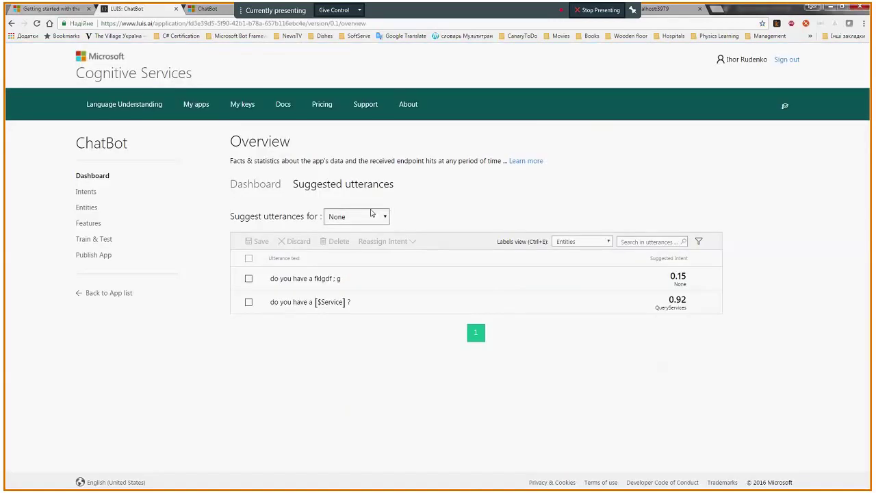
left_click(86, 191)
left_click(82, 175)
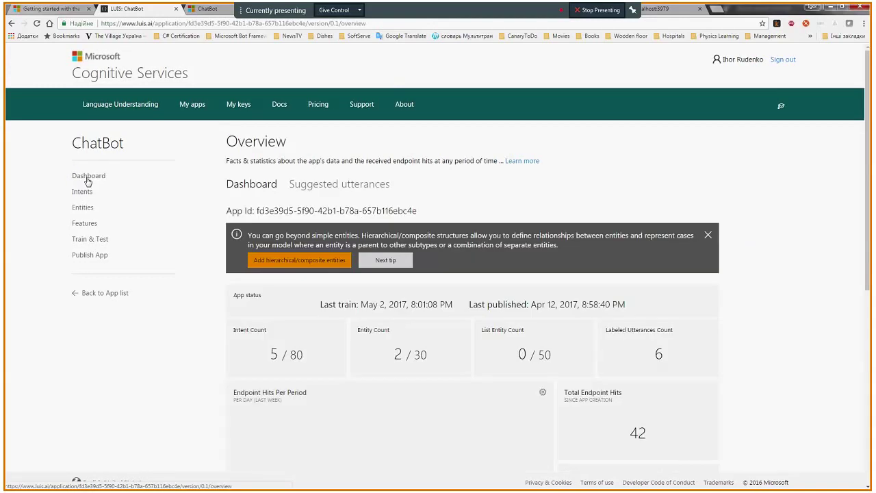
left_click(362, 185)
left_click(376, 216)
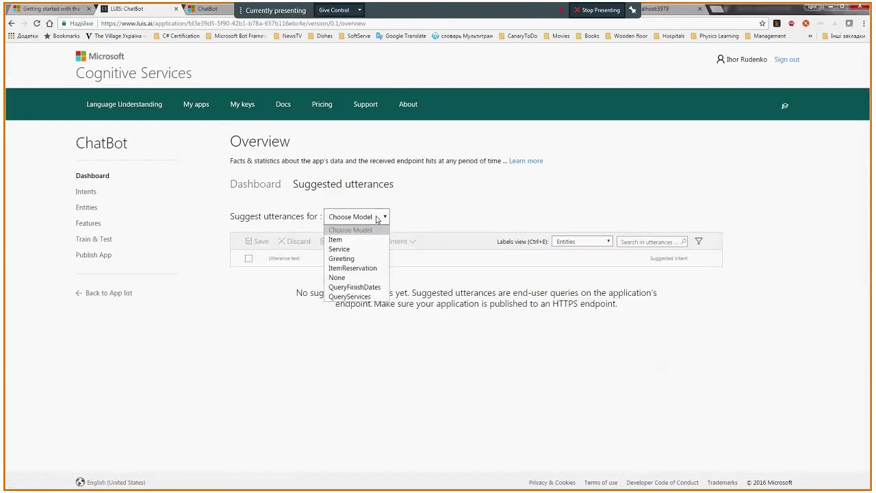
left_click(367, 281)
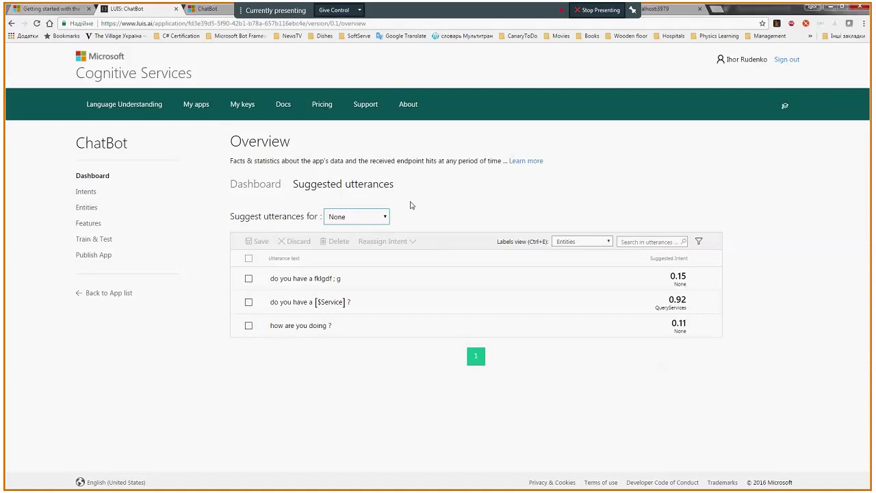
Reassign the suggested utterance "how are you doing ?" to the Greeting intent and confirm the reassignment
left_click(249, 326)
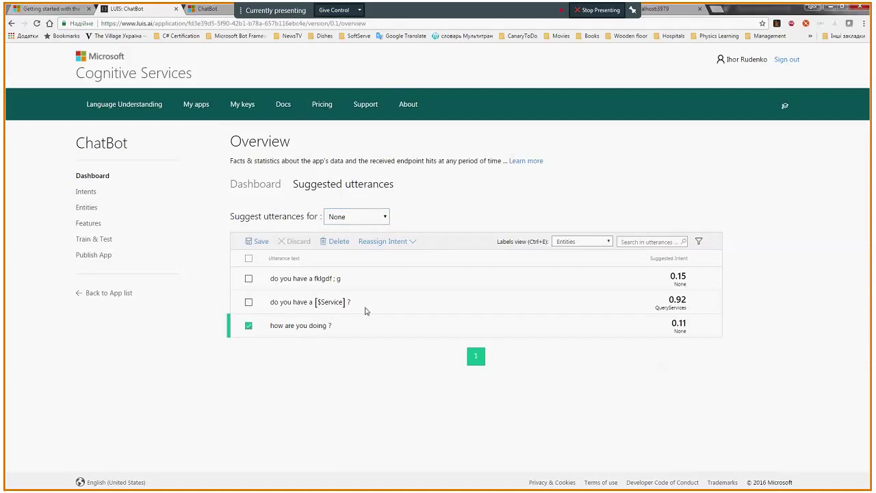
left_click(382, 244)
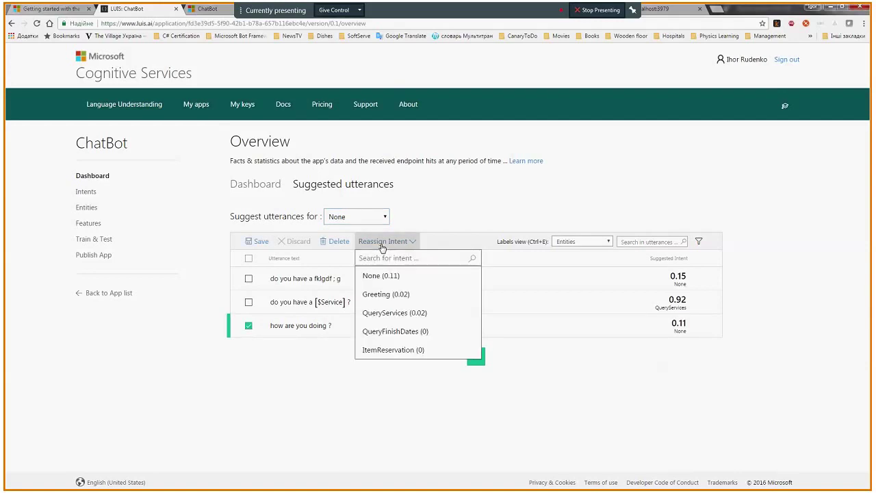
left_click(383, 295)
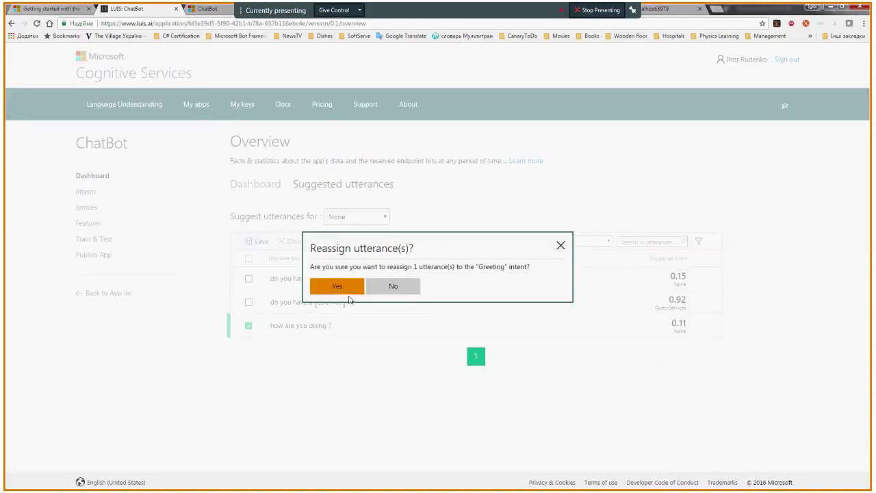
left_click(337, 288)
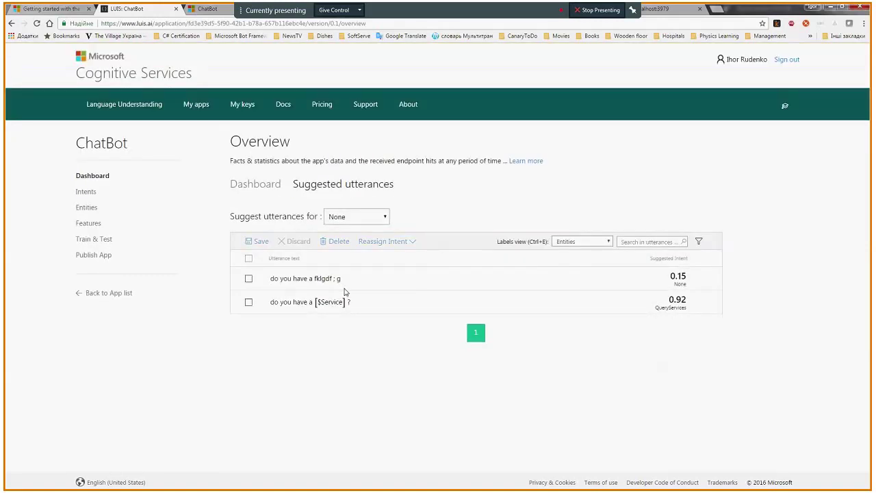
Train the ChatBot application and test the utterance "how are doing ?" with interactive testing
left_click(91, 237)
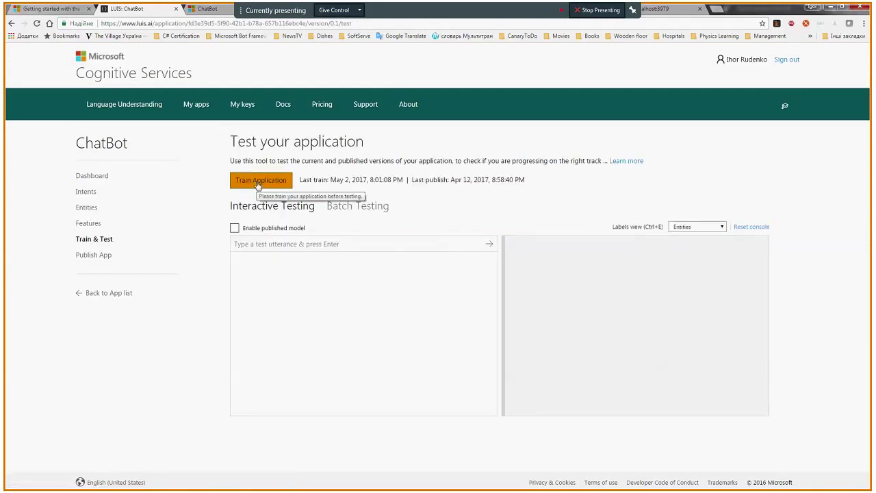
left_click(259, 182)
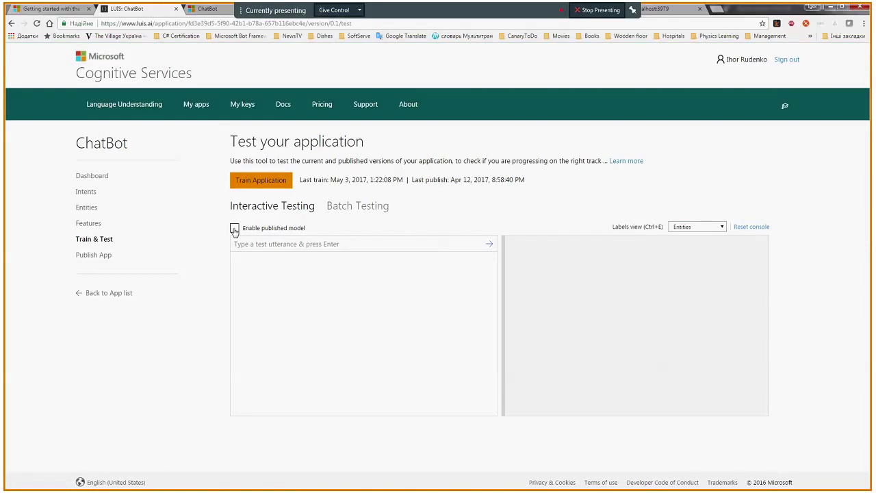
left_click(259, 248)
type("how a")
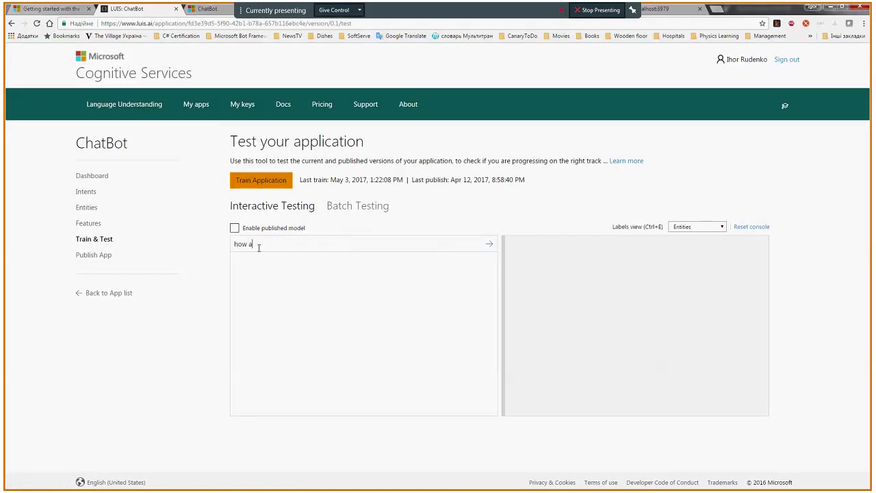
type("re doing ?")
key("Return")
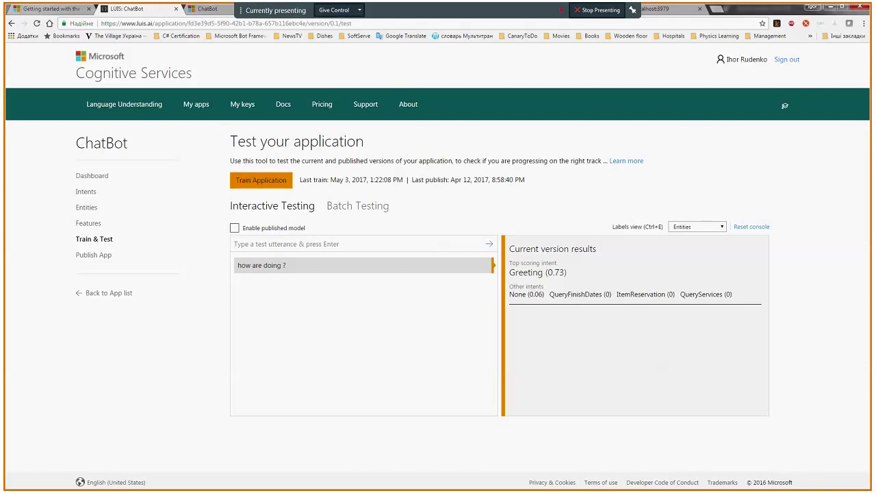
Switch to the slide presentation and advance from the Demo slide to the Useful links slide
key("alt+Tab")
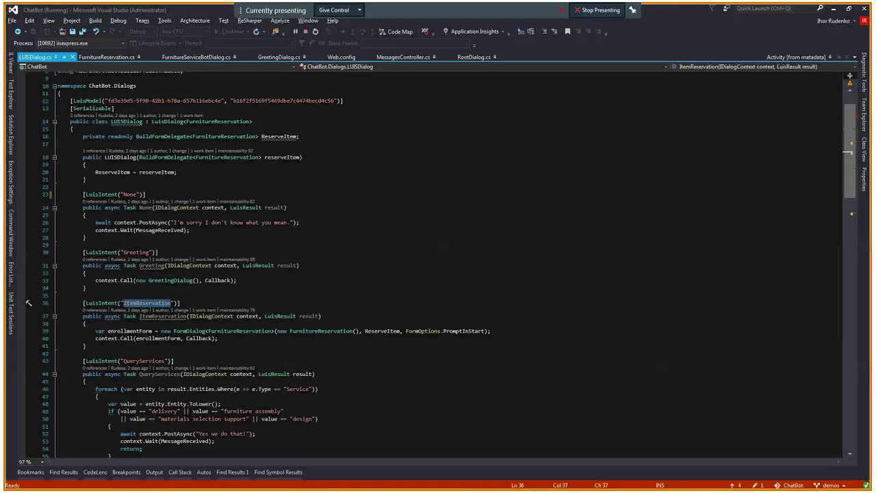
key("alt+Tab")
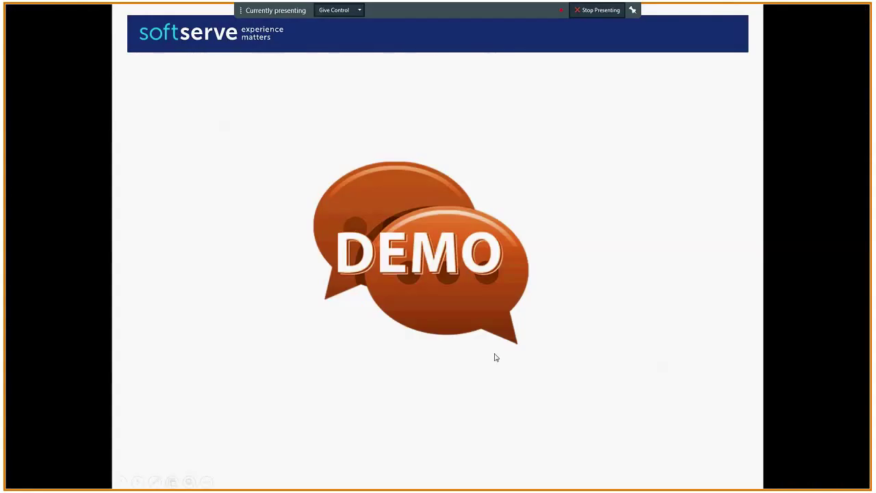
left_click(494, 356)
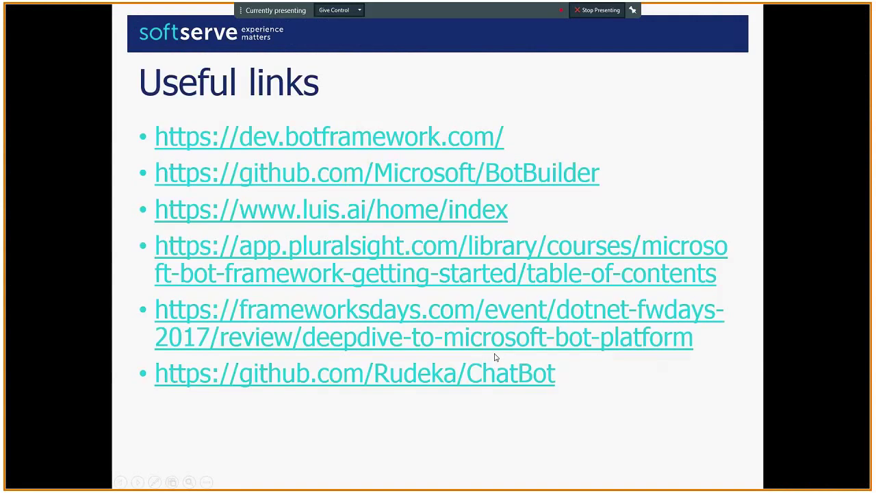